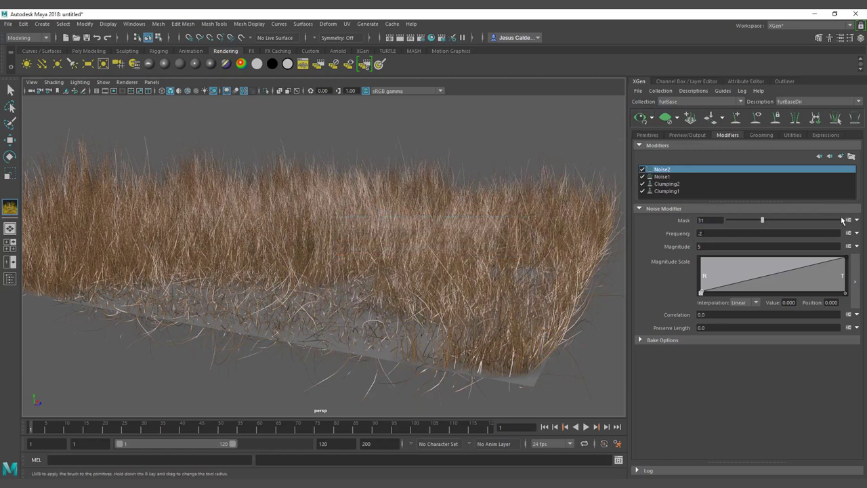
# Replace the Noise2 modifier's mask expression with 1, apply it and close the expression editor
pyautogui.click(849, 219)
pyautogui.hotkey('ctrl', 'a')
pyautogui.press('Delete')
pyautogui.click(427, 357)
pyautogui.click(433, 258)
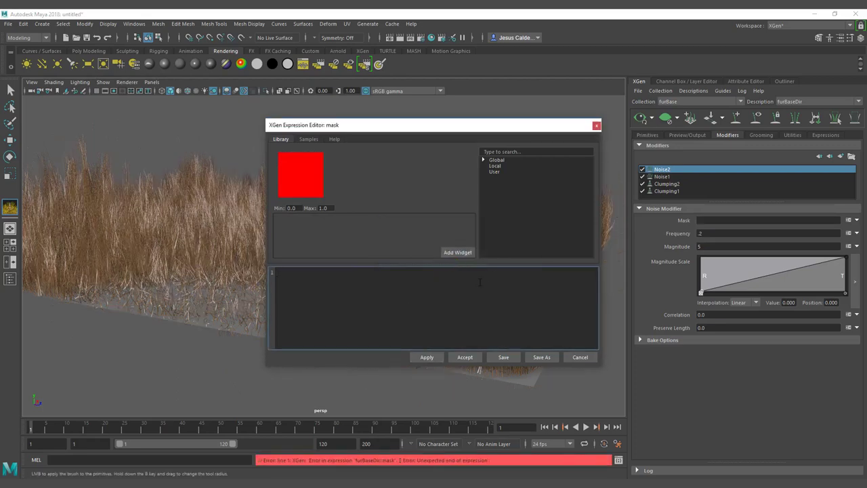
pyautogui.click(439, 359)
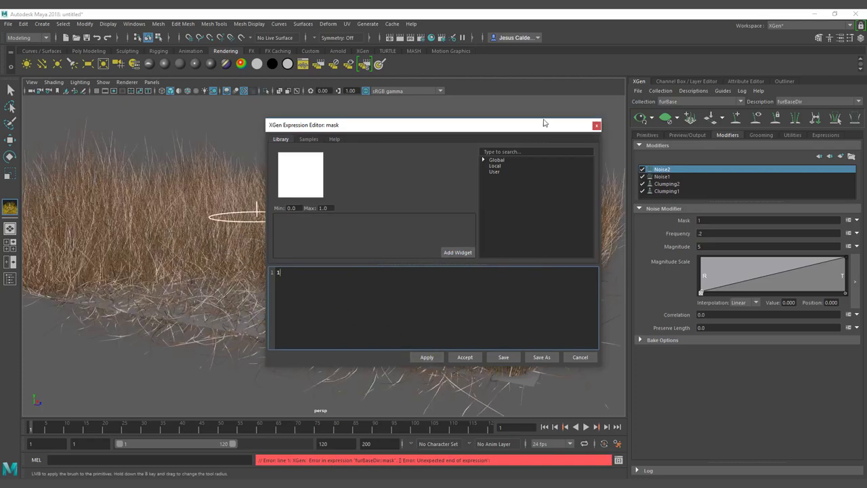
pyautogui.click(596, 125)
pyautogui.moveTo(477, 201)
pyautogui.keyDown('alt'); pyautogui.mouseDown()
pyautogui.moveTo(461, 200)
pyautogui.moveTo(485, 203)
pyautogui.mouseUp(); pyautogui.keyUp('alt')
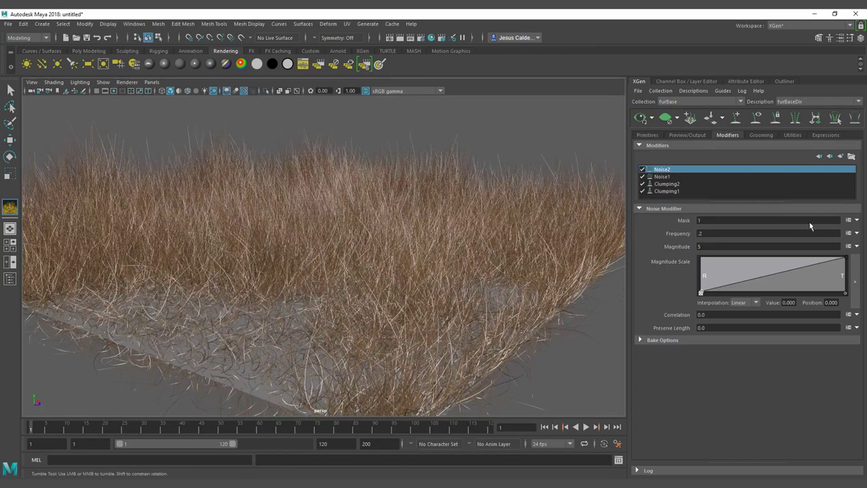
# Create a white paint map named mask_noise_stray with a resolution of 30 for the Noise2 mask
pyautogui.click(849, 221)
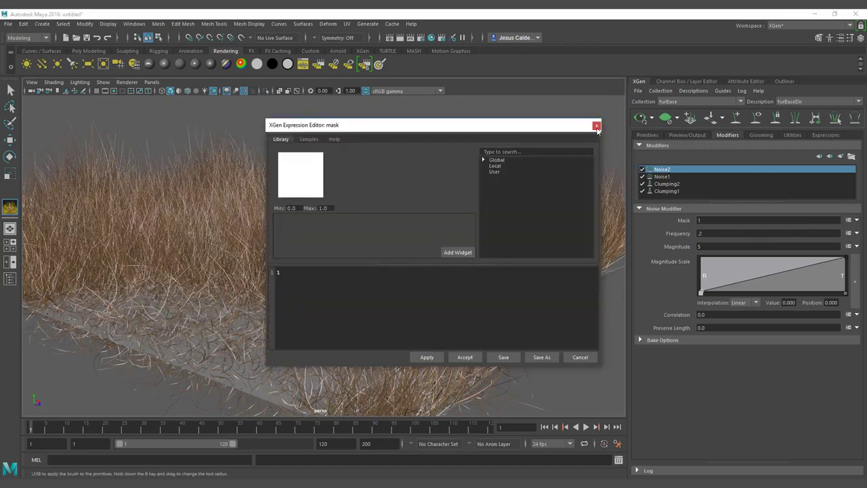
pyautogui.click(597, 126)
pyautogui.click(855, 222)
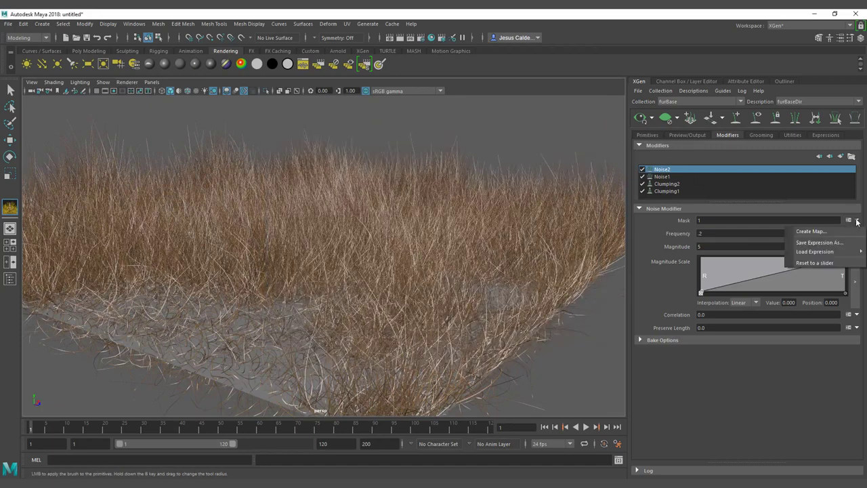
pyautogui.click(832, 232)
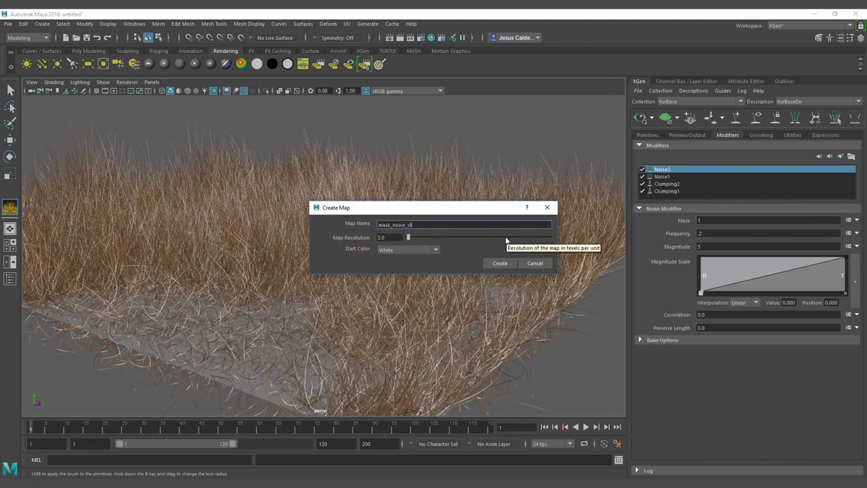
pyautogui.press('Tab')
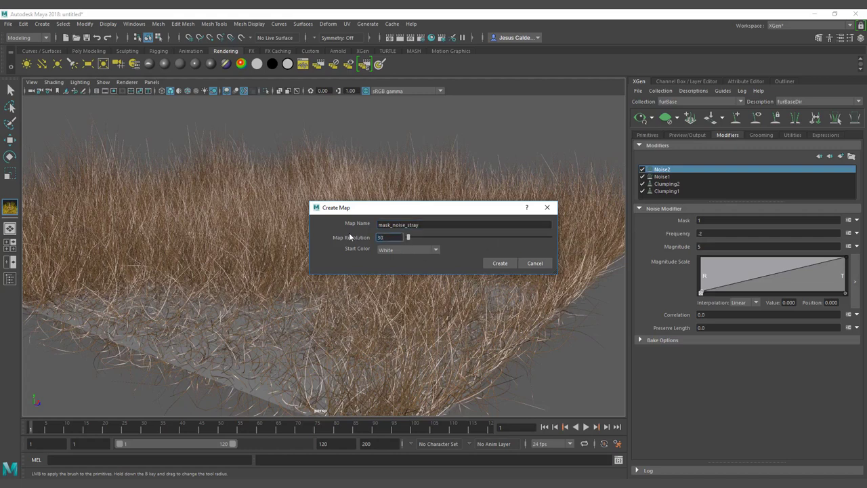
pyautogui.click(500, 263)
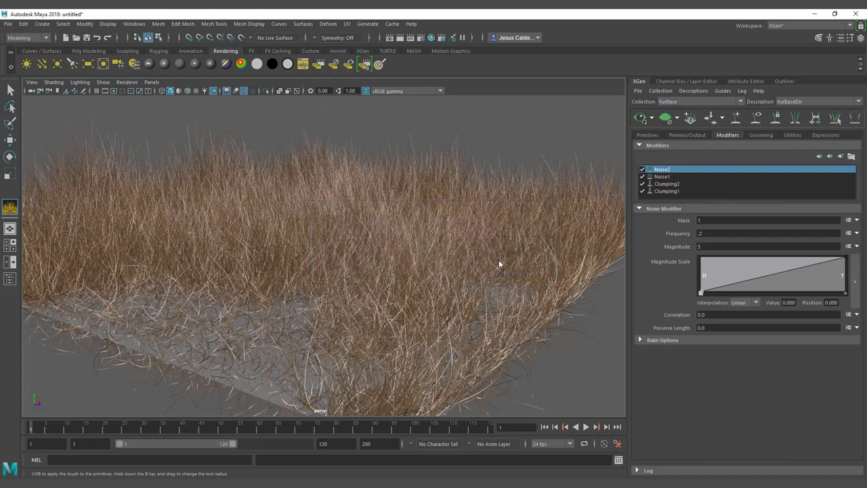
# Clear the grass preview from the plane and frame the whole plane for painting
pyautogui.click(667, 119)
pyautogui.click(651, 118)
pyautogui.click(677, 141)
pyautogui.scroll(-5, 358, 287)
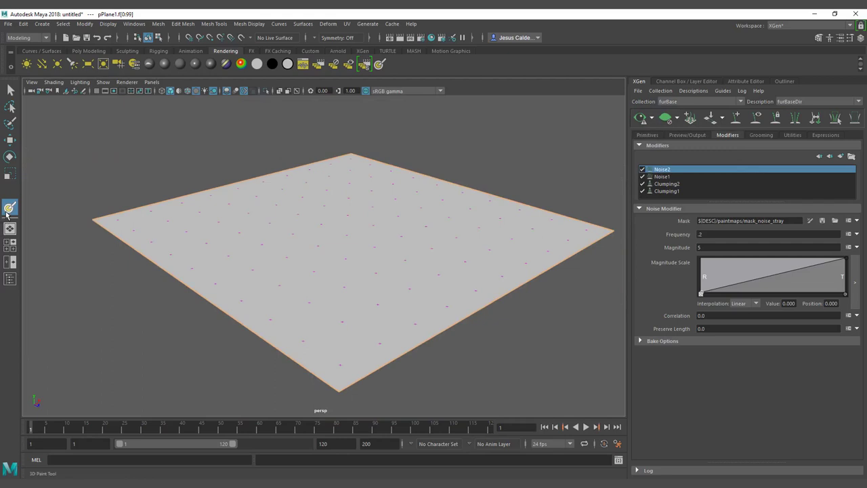
# Open the 3D Paint Tool settings and paint a soft black zigzag stroke in the middle of the plane
pyautogui.doubleClick(9, 209)
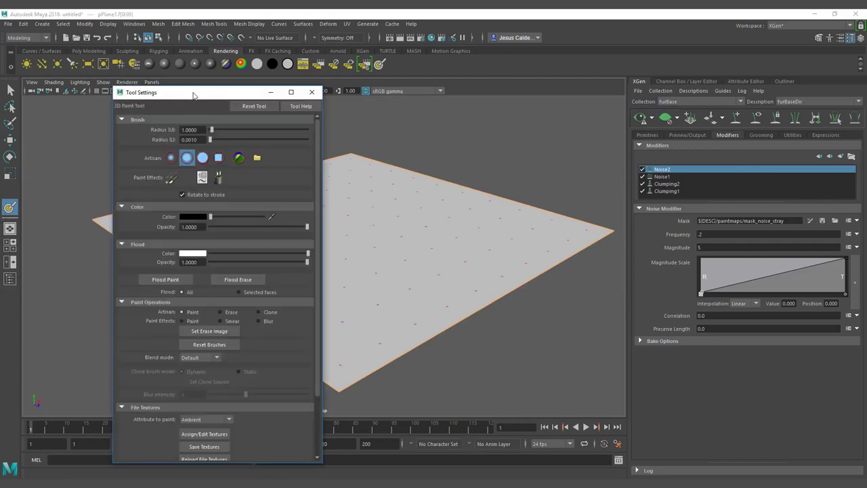
pyautogui.moveTo(193, 95); pyautogui.dragTo(121, 105)
pyautogui.moveTo(353, 230)
pyautogui.mouseDown()
pyautogui.moveTo(397, 231)
pyautogui.moveTo(392, 270)
pyautogui.moveTo(430, 282)
pyautogui.moveTo(440, 302)
pyautogui.mouseUp()
pyautogui.scroll(2, 498, 273)
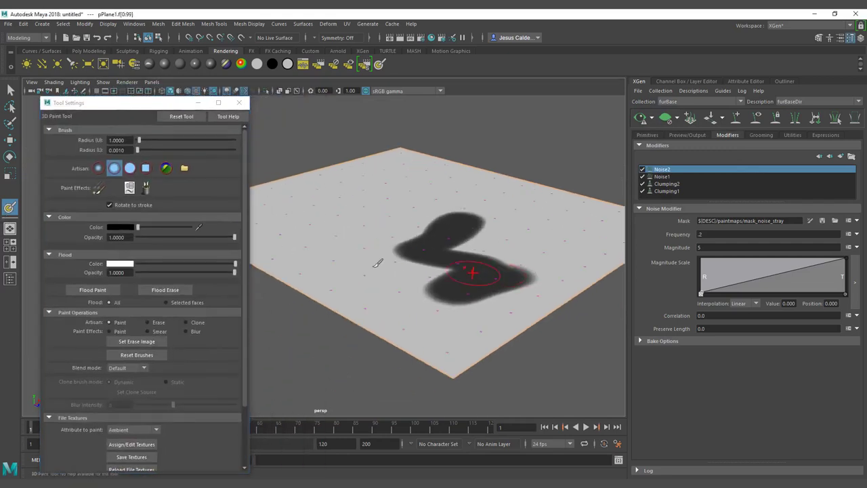
# Paint wavy black strokes across the plane with the solid brush and then with the Gaussian brush
pyautogui.click(122, 233)
pyautogui.click(129, 168)
pyautogui.moveTo(346, 194)
pyautogui.mouseDown()
pyautogui.moveTo(333, 274)
pyautogui.moveTo(383, 329)
pyautogui.moveTo(406, 277)
pyautogui.mouseUp()
pyautogui.moveTo(400, 159)
pyautogui.mouseDown()
pyautogui.moveTo(519, 200)
pyautogui.moveTo(487, 214)
pyautogui.mouseUp()
pyautogui.scroll(-1, 487, 214)
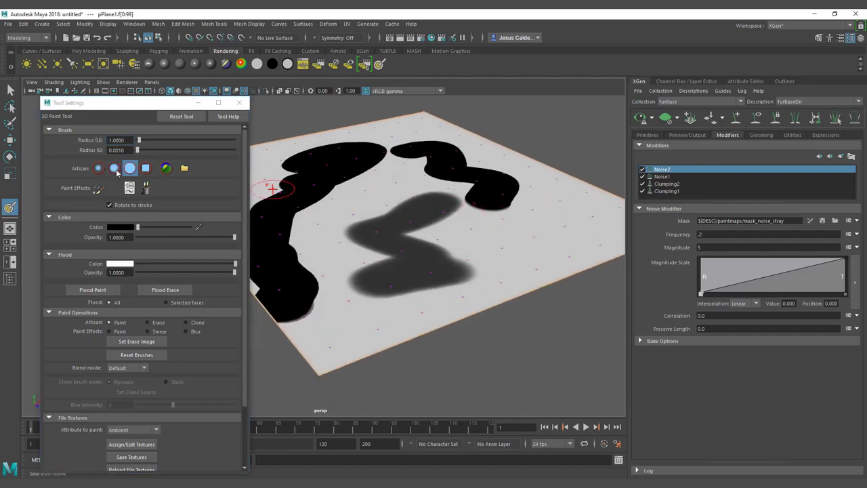
pyautogui.click(98, 168)
pyautogui.moveTo(349, 221)
pyautogui.mouseDown()
pyautogui.moveTo(383, 207)
pyautogui.moveTo(472, 201)
pyautogui.moveTo(430, 253)
pyautogui.moveTo(458, 236)
pyautogui.moveTo(427, 298)
pyautogui.moveTo(315, 173)
pyautogui.moveTo(255, 195)
pyautogui.mouseUp()
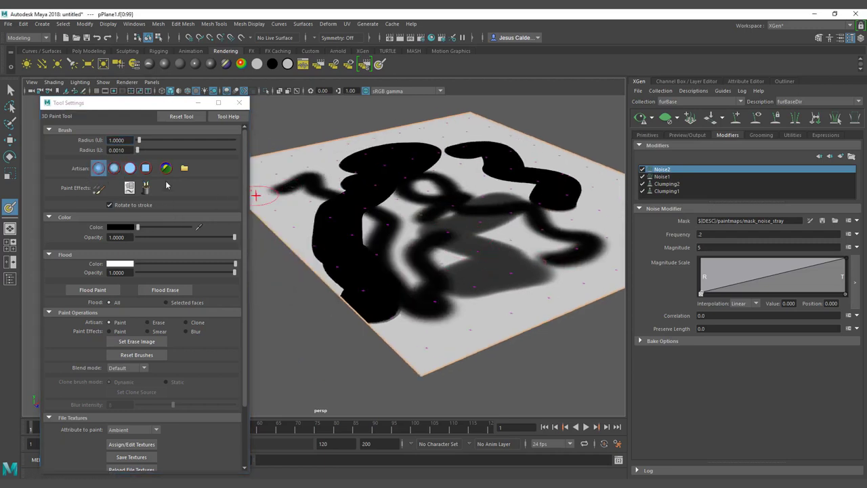
# Load dryBrush.jpg as the brush shape and paint streaky black strokes over the middle of the plane
pyautogui.click(184, 168)
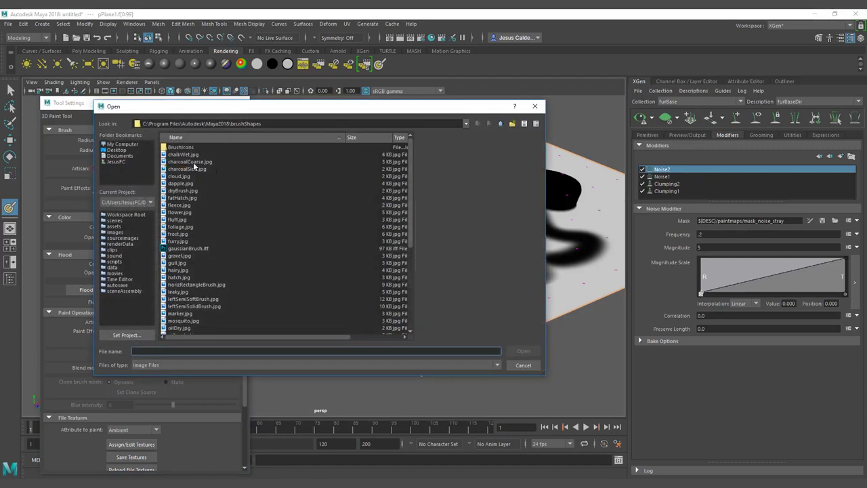
pyautogui.click(192, 162)
pyautogui.click(206, 191)
pyautogui.click(523, 350)
pyautogui.press('6')
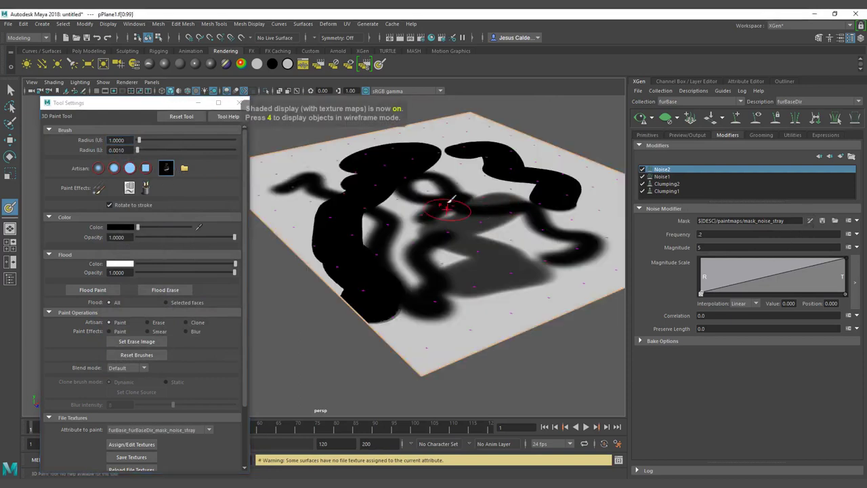
pyautogui.moveTo(446, 203); pyautogui.dragTo(477, 186)
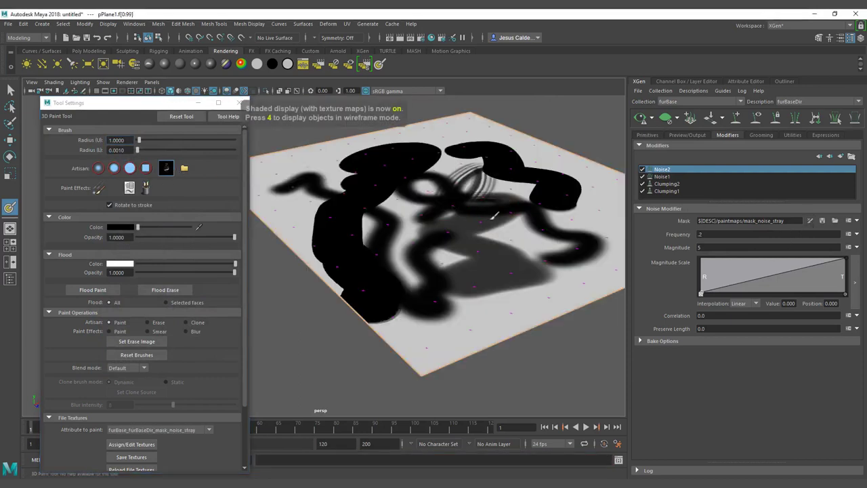
pyautogui.moveTo(474, 235)
pyautogui.mouseDown()
pyautogui.moveTo(434, 251)
pyautogui.moveTo(393, 207)
pyautogui.moveTo(305, 176)
pyautogui.moveTo(427, 141)
pyautogui.moveTo(359, 203)
pyautogui.mouseUp()
# Set the paint color to white and brush broad streaks over the black strokes with a radius of about 2.09
pyautogui.moveTo(137, 227); pyautogui.dragTo(236, 224)
pyautogui.moveTo(414, 192)
pyautogui.mouseDown()
pyautogui.moveTo(317, 200)
pyautogui.moveTo(407, 197)
pyautogui.moveTo(379, 244)
pyautogui.moveTo(576, 271)
pyautogui.moveTo(576, 196)
pyautogui.mouseUp()
pyautogui.moveTo(576, 197)
pyautogui.keyDown('alt'); pyautogui.mouseDown()
pyautogui.moveTo(532, 210)
pyautogui.moveTo(447, 181)
pyautogui.moveTo(267, 197)
pyautogui.mouseUp(); pyautogui.keyUp('alt')
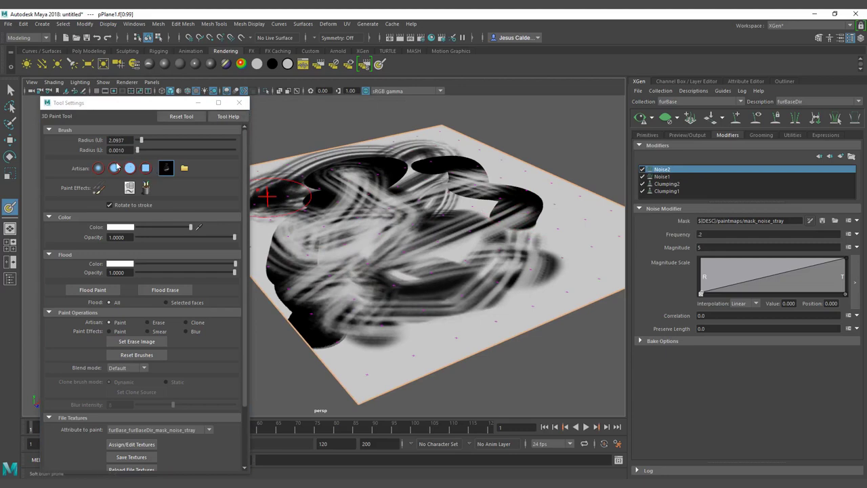
# Paint the near corner of the plane with the solid brush in white, then cover it with black
pyautogui.click(130, 168)
pyautogui.moveTo(291, 288); pyautogui.dragTo(393, 340)
pyautogui.moveTo(191, 227); pyautogui.dragTo(138, 227)
pyautogui.moveTo(298, 291)
pyautogui.mouseDown()
pyautogui.moveTo(337, 380)
pyautogui.moveTo(449, 300)
pyautogui.moveTo(372, 291)
pyautogui.moveTo(305, 269)
pyautogui.mouseUp()
# Paint soft dark gray strokes over the black corner and the far part of the plane with the Gaussian brush
pyautogui.click(98, 168)
pyautogui.moveTo(137, 227); pyautogui.dragTo(147, 227)
pyautogui.moveTo(287, 254); pyautogui.dragTo(376, 357)
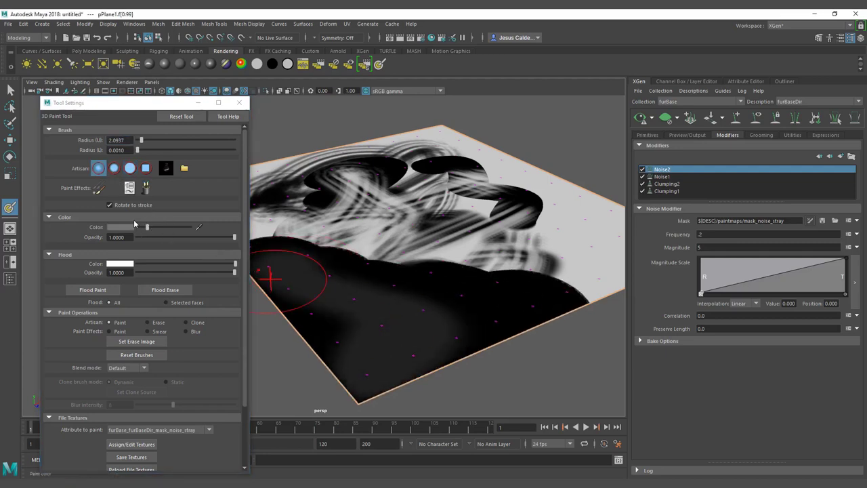
pyautogui.moveTo(446, 194)
pyautogui.keyDown('alt'); pyautogui.mouseDown()
pyautogui.moveTo(413, 227)
pyautogui.moveTo(433, 247)
pyautogui.moveTo(508, 254)
pyautogui.moveTo(474, 244)
pyautogui.mouseUp(); pyautogui.keyUp('alt')
pyautogui.moveTo(474, 244)
pyautogui.keyDown('alt'); pyautogui.mouseDown()
pyautogui.moveTo(319, 217)
pyautogui.moveTo(276, 239)
pyautogui.moveTo(433, 197)
pyautogui.moveTo(468, 203)
pyautogui.mouseUp(); pyautogui.keyUp('alt')
# Try to save the painted textures, and save the scene as introductiontoXgen
pyautogui.click(132, 457)
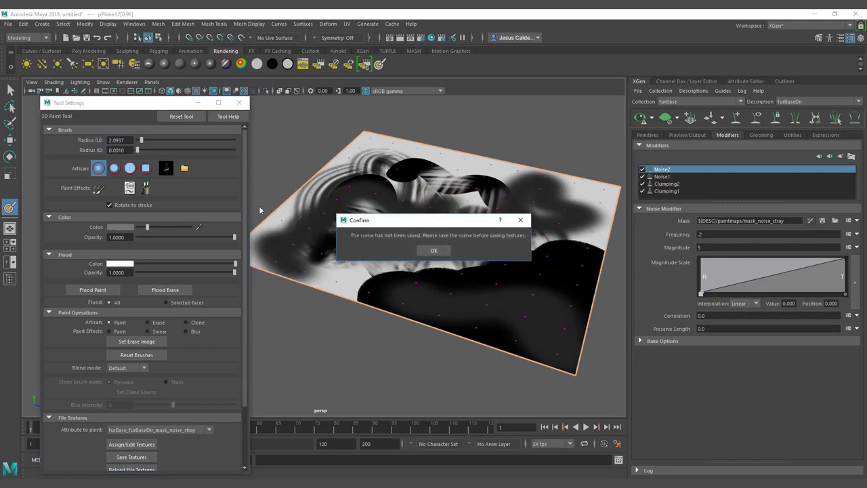
pyautogui.click(434, 250)
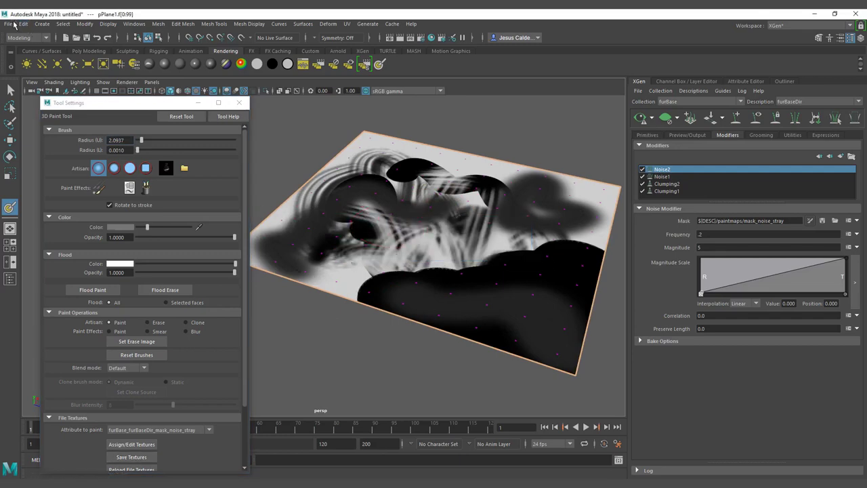
pyautogui.click(8, 24)
pyautogui.click(34, 69)
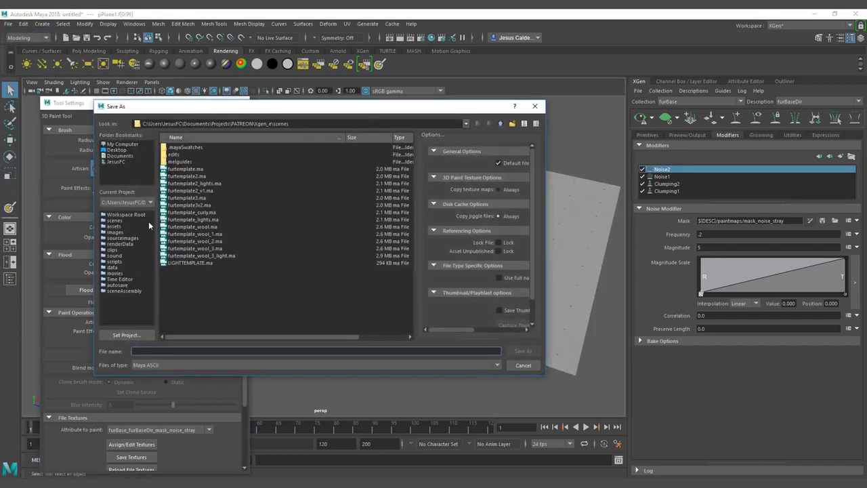
pyautogui.write('introductiontoXgen')
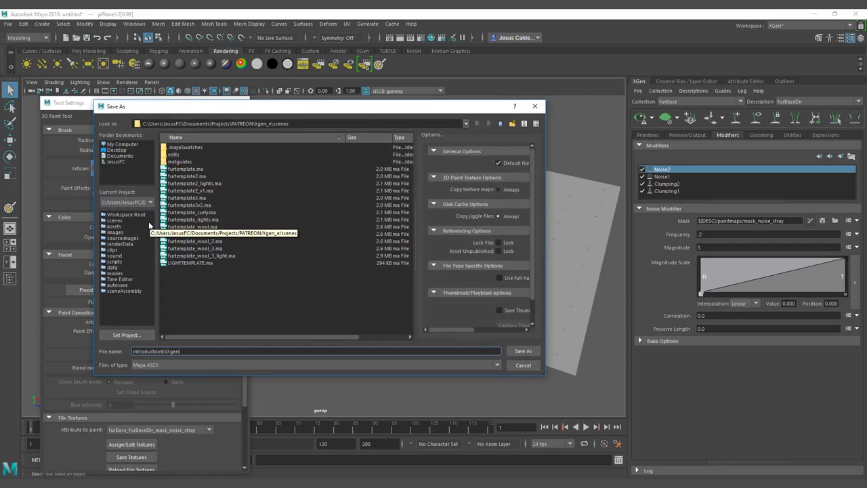
pyautogui.click(521, 350)
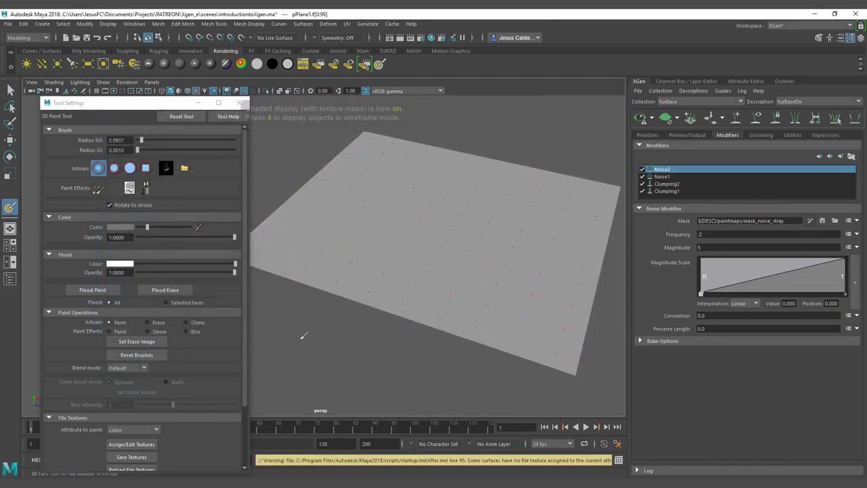
# Save the painted textures and the Noise2 mask map, and close the paint tool settings
pyautogui.click(137, 457)
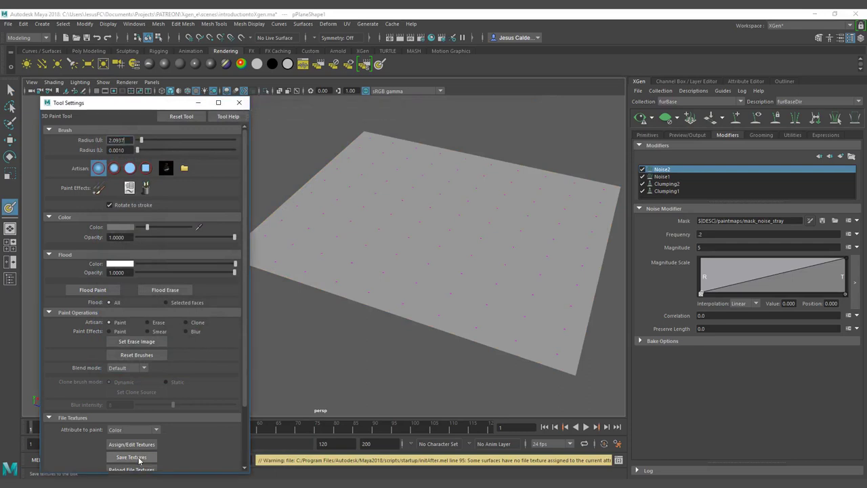
pyautogui.click(822, 222)
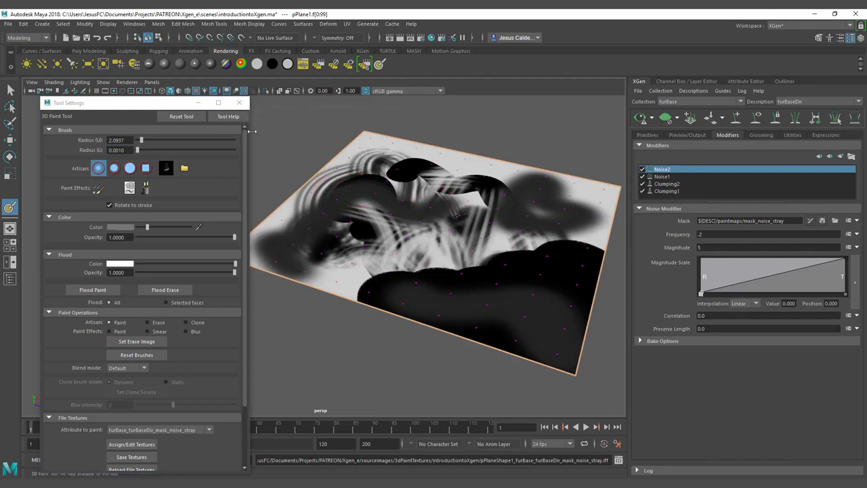
pyautogui.click(240, 104)
# Update the grass preview and inspect close up how the painted mask affects the noise
pyautogui.keyDown('alt'); pyautogui.moveTo(548, 251); pyautogui.dragTo(298, 288); pyautogui.keyUp('alt')
pyautogui.click(641, 120)
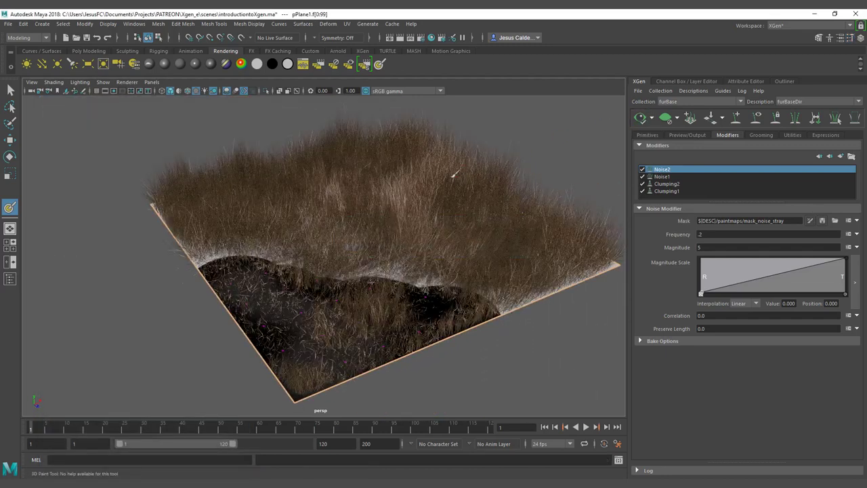
pyautogui.keyDown('alt'); pyautogui.moveTo(459, 172); pyautogui.dragTo(397, 188); pyautogui.keyUp('alt')
pyautogui.keyDown('alt'); pyautogui.moveTo(397, 188); pyautogui.dragTo(459, 222, button='right'); pyautogui.keyUp('alt')
pyautogui.keyDown('alt'); pyautogui.moveTo(460, 223); pyautogui.dragTo(603, 197); pyautogui.keyUp('alt')
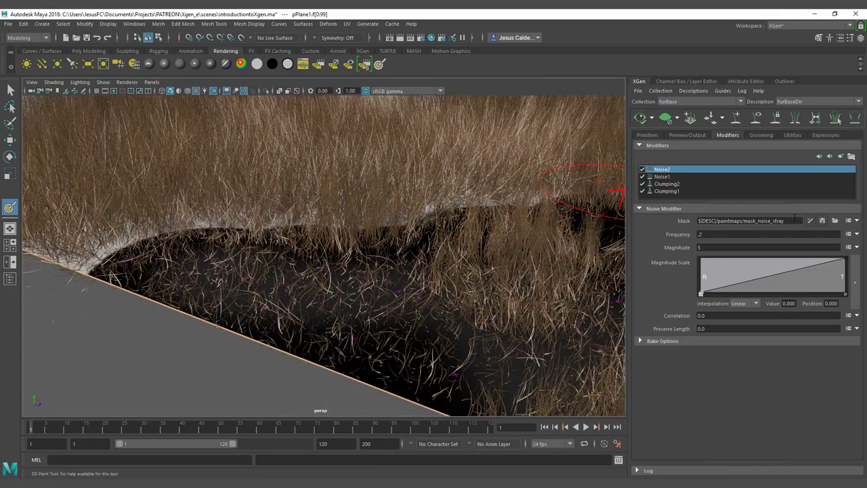
# Open the Noise2 mask expression, clear its entire contents and move the editor off the grass
pyautogui.moveTo(794, 218); pyautogui.dragTo(656, 221)
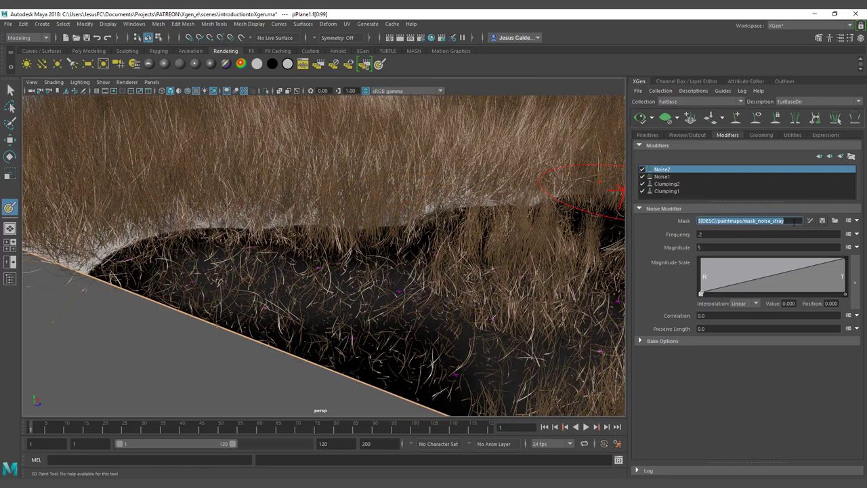
pyautogui.click(847, 222)
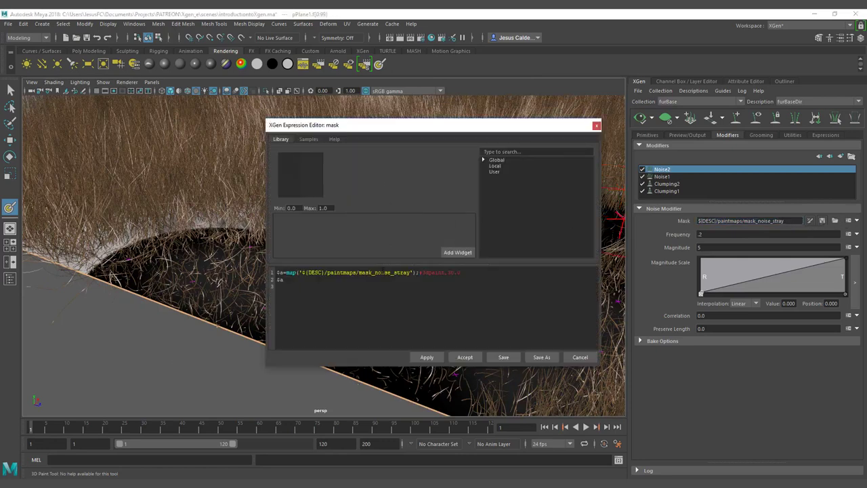
pyautogui.hotkey('ctrl', 'a')
pyautogui.click(324, 298)
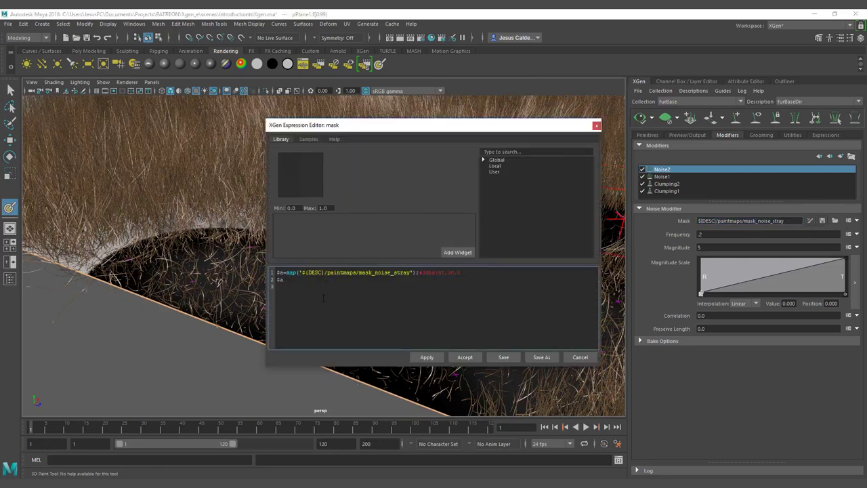
pyautogui.write('$percentStray = 31; #0,100 rand() < $percentStray/100 ? 1 : 0')
pyautogui.hotkey('ctrl', 'a')
pyautogui.press('BackSpace')
pyautogui.moveTo(363, 135); pyautogui.dragTo(610, 168)
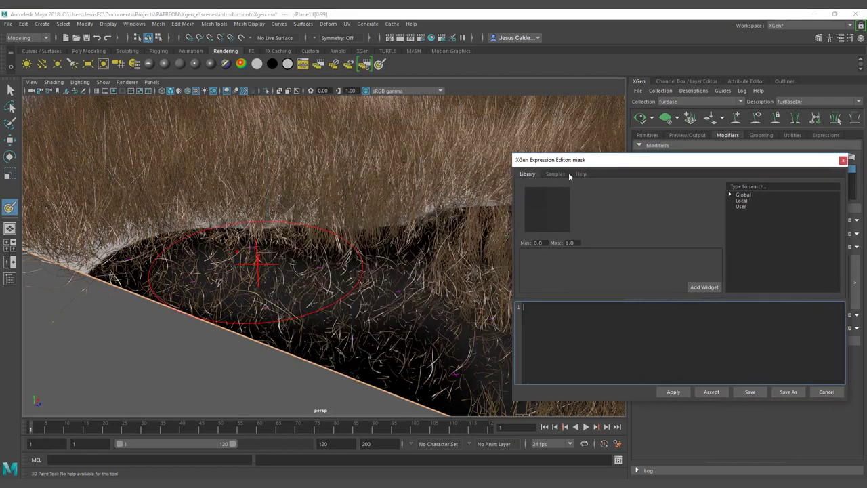
# Enter 1 as the Noise2 mask expression, apply it and update the grass preview
pyautogui.keyDown('alt'); pyautogui.moveTo(416, 194); pyautogui.dragTo(353, 231); pyautogui.keyUp('alt')
pyautogui.click(559, 331)
pyautogui.click(671, 392)
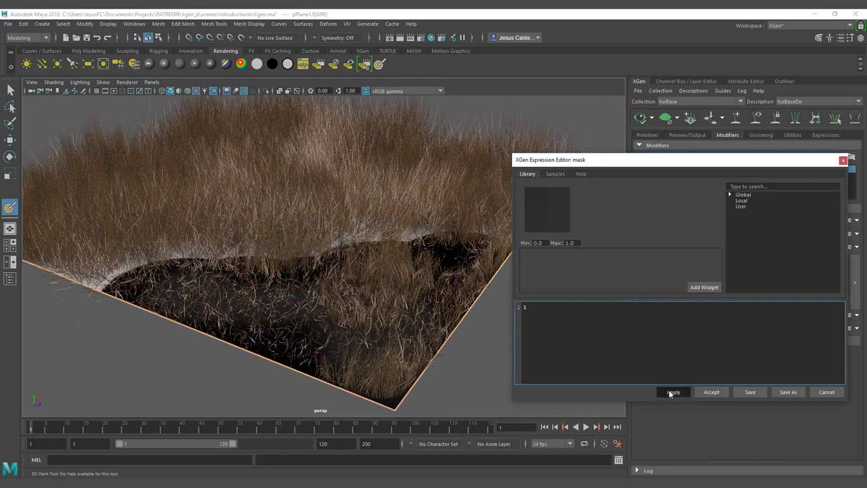
pyautogui.click(642, 119)
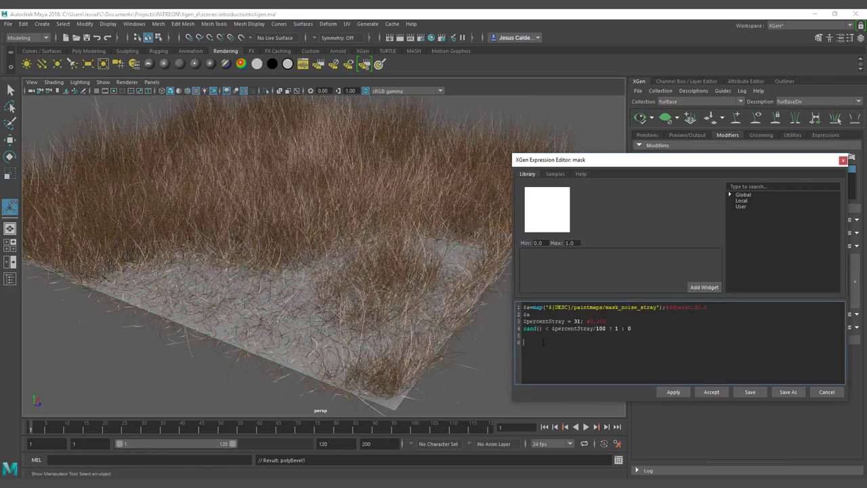
# Remove the $percentStray lines from the mask expression, keeping only the mask_noise_stray map lines, apply it and update the preview
pyautogui.moveTo(525, 335); pyautogui.dragTo(505, 323)
pyautogui.press('BackSpace')
pyautogui.click(671, 392)
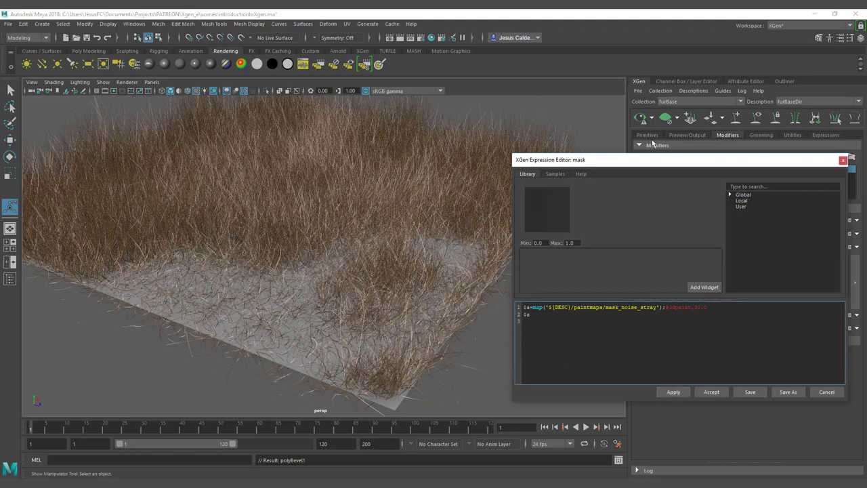
pyautogui.click(640, 118)
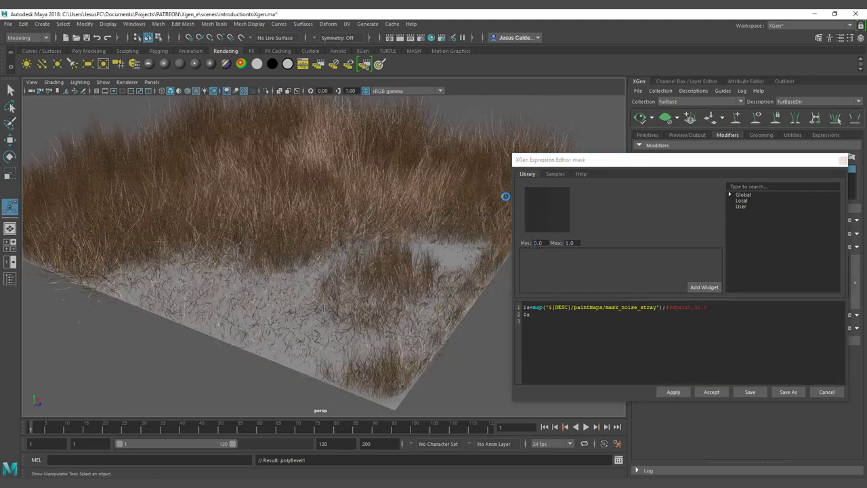
# Inspect the grass, then replace the mask expression's $a output line with the $percentStray = 31 and rand() lines below the map line
pyautogui.keyDown('alt'); pyautogui.moveTo(334, 295); pyautogui.dragTo(310, 292); pyautogui.keyUp('alt')
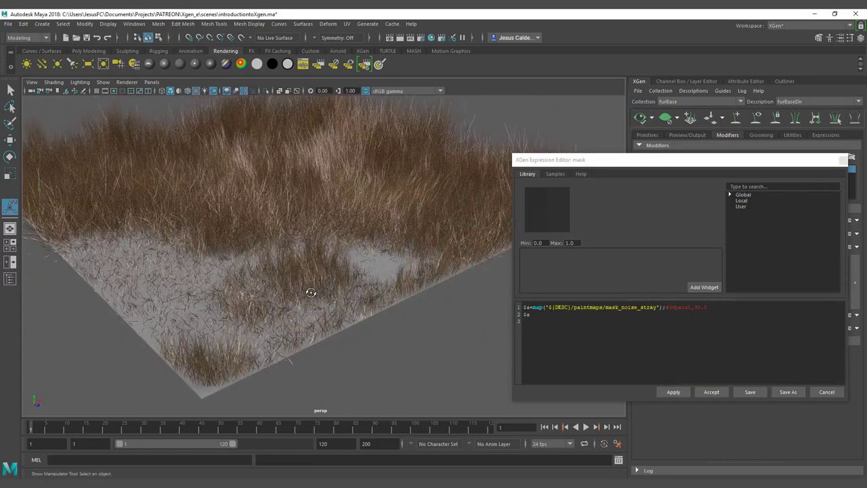
pyautogui.keyDown('alt'); pyautogui.moveTo(312, 293); pyautogui.dragTo(335, 324, button='right'); pyautogui.keyUp('alt')
pyautogui.keyDown('alt'); pyautogui.moveTo(311, 320); pyautogui.dragTo(334, 312); pyautogui.keyUp('alt')
pyautogui.moveTo(625, 164); pyautogui.dragTo(603, 150)
pyautogui.keyDown('alt'); pyautogui.moveTo(381, 244); pyautogui.dragTo(315, 258); pyautogui.keyUp('alt')
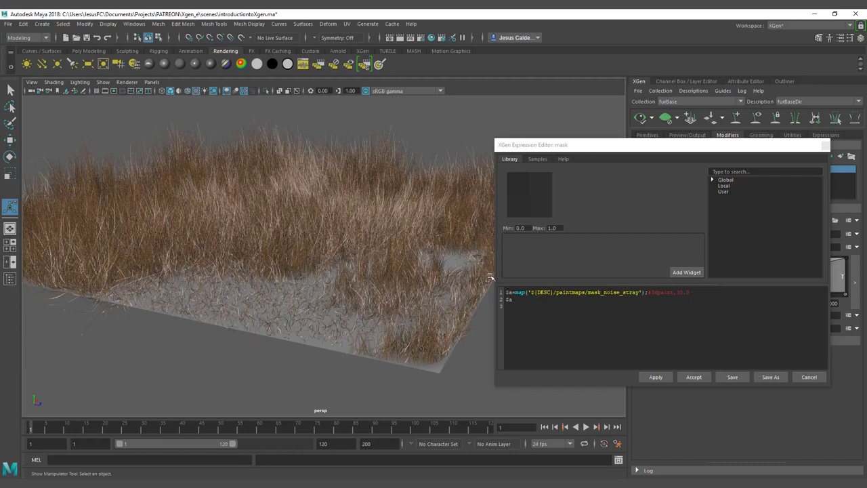
pyautogui.click(513, 302)
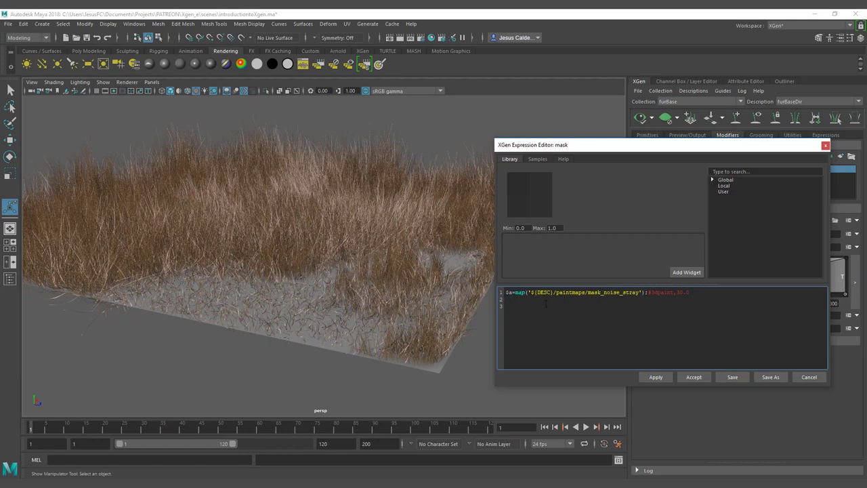
pyautogui.write("$a=map('${DESC}/paintmaps/mask_noise_stray');#3dpaint,30.0 $a $percentStray = 31; #0.305 rand() < $percentStray/100 ? 1 : 0")
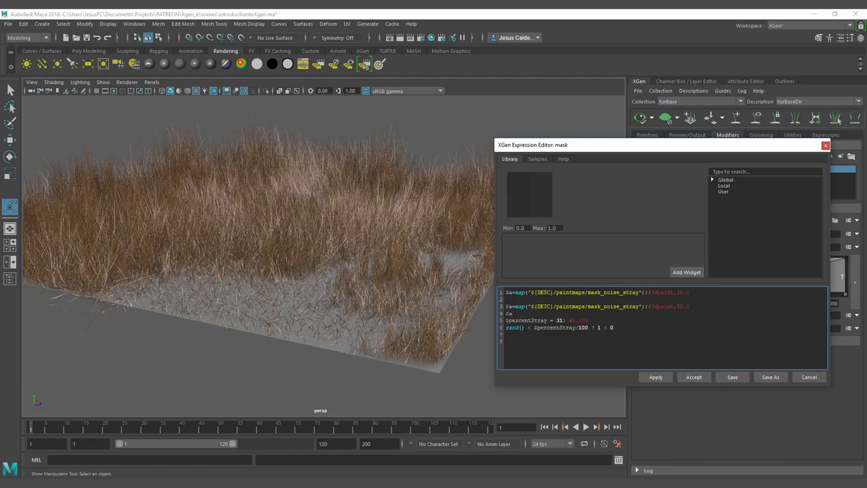
pyautogui.moveTo(513, 313); pyautogui.dragTo(489, 305)
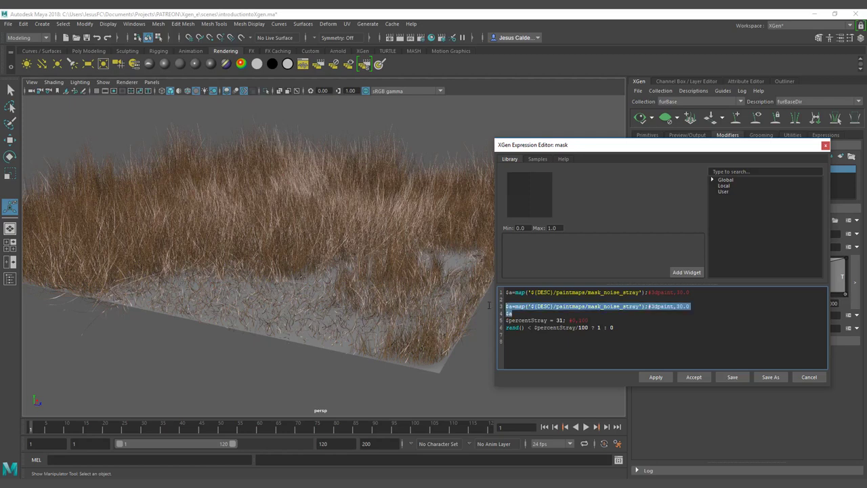
pyautogui.press('BackSpace')
pyautogui.press('BackSpace')
pyautogui.press('BackSpace')
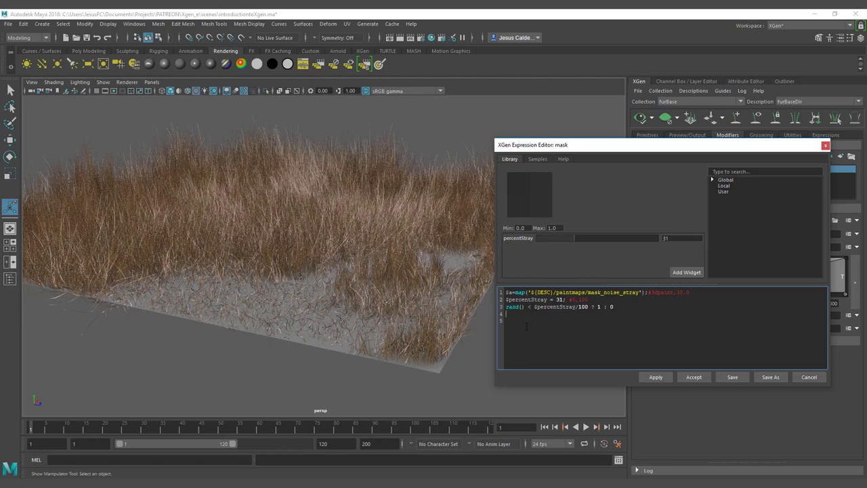
# End the rand() line with a semicolon, add $a+$percentStray as the final line and try to apply the mask expression
pyautogui.write('$a')
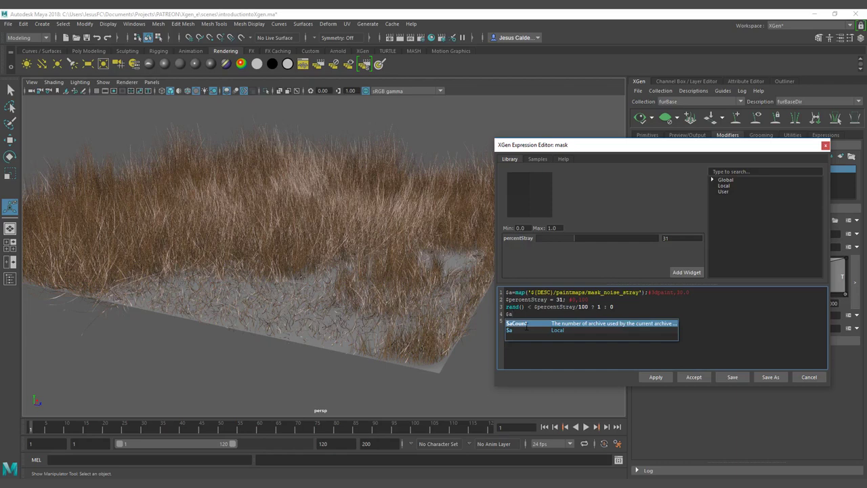
pyautogui.write(' +')
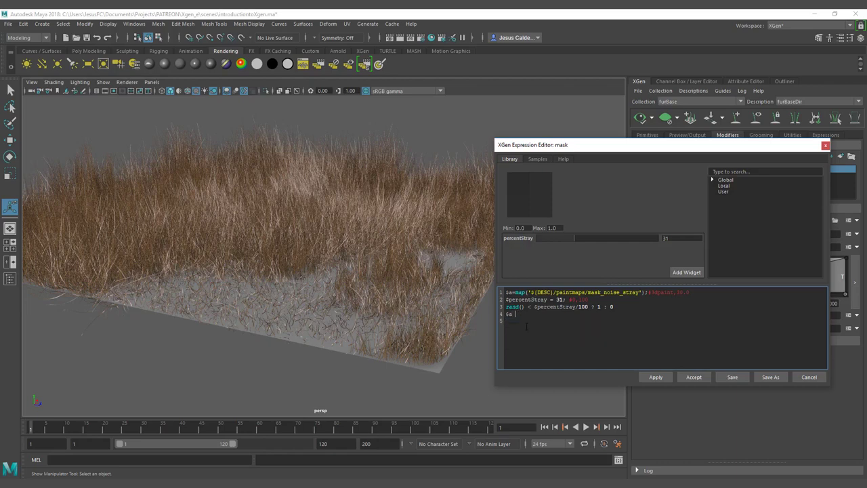
pyautogui.write('+$percentStray')
pyautogui.click(653, 377)
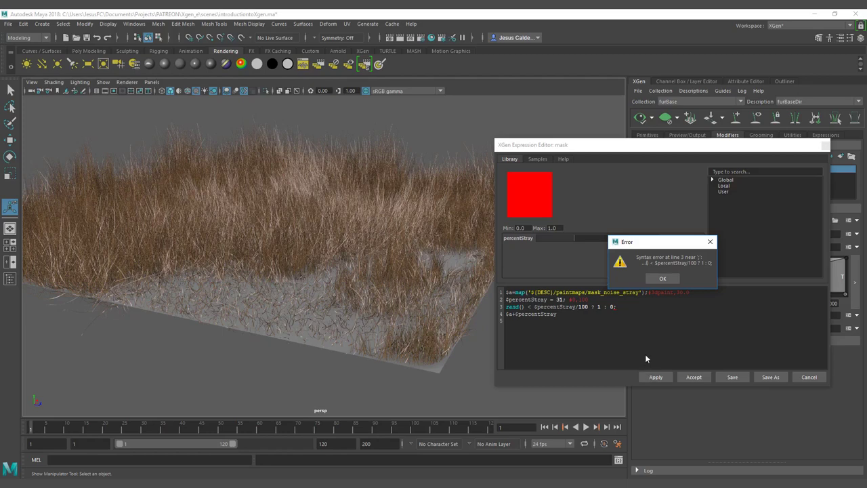
pyautogui.click(659, 279)
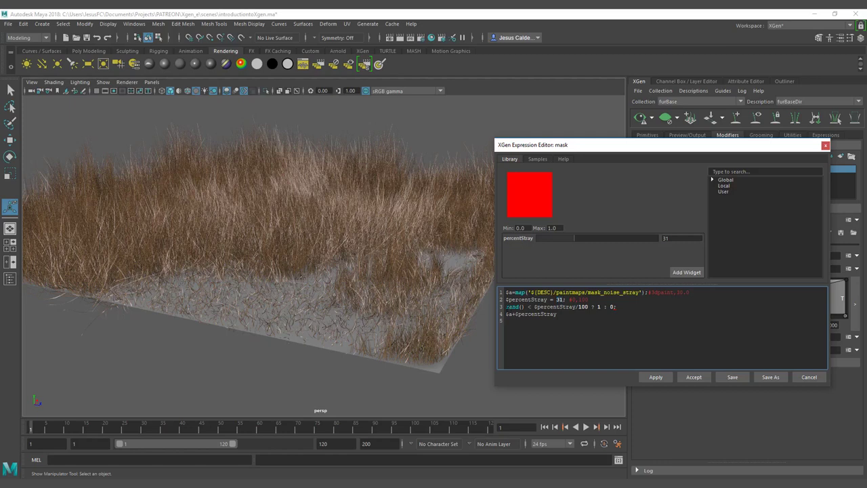
# Assign the rand() < $percentStray/100 ? 1 : 0 result on line 3 to a new variable named $randStray
pyautogui.moveTo(507, 306); pyautogui.dragTo(626, 307)
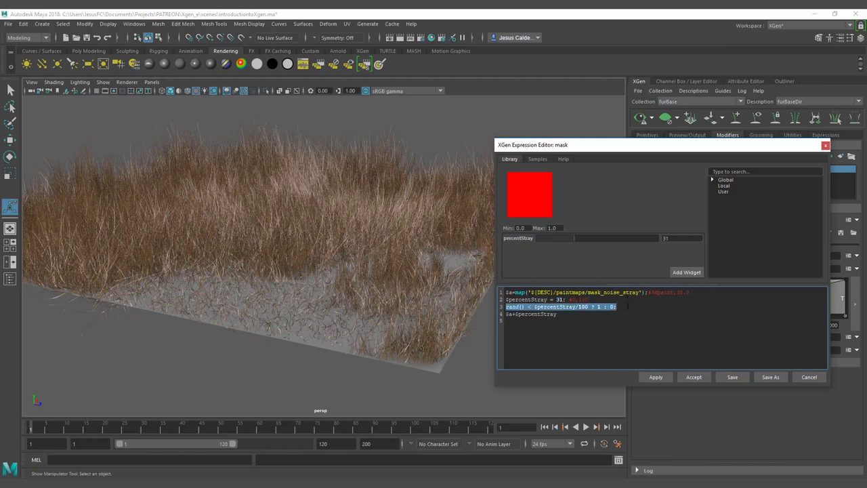
pyautogui.click(617, 308)
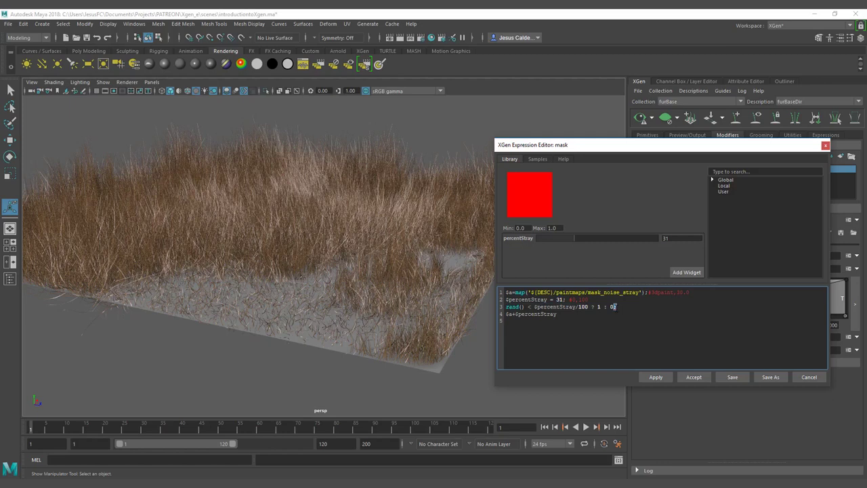
pyautogui.click(543, 307)
pyautogui.moveTo(617, 307); pyautogui.dragTo(506, 307)
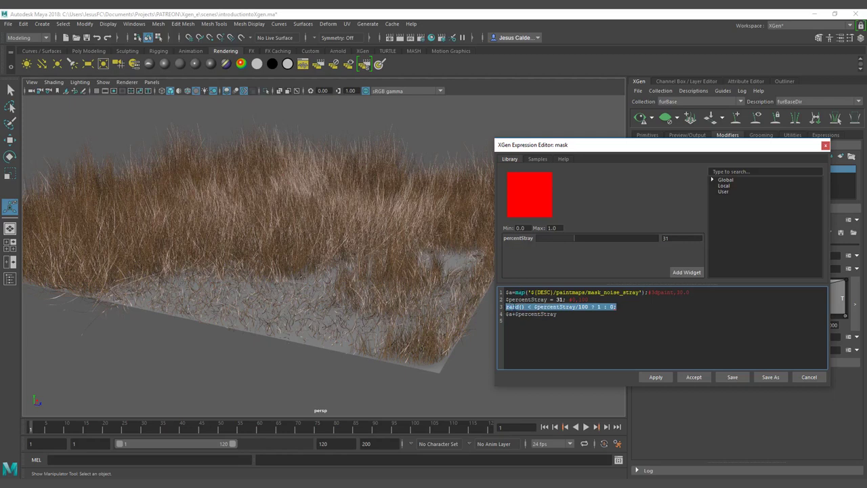
pyautogui.click(506, 307)
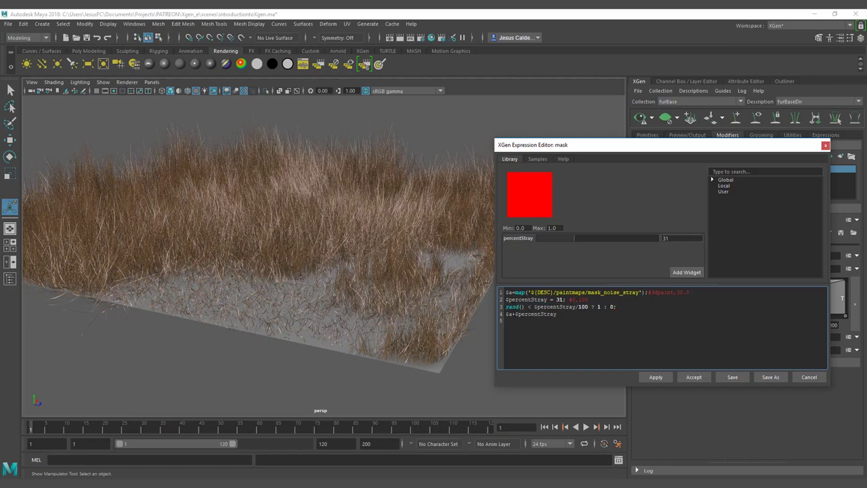
pyautogui.write('$')
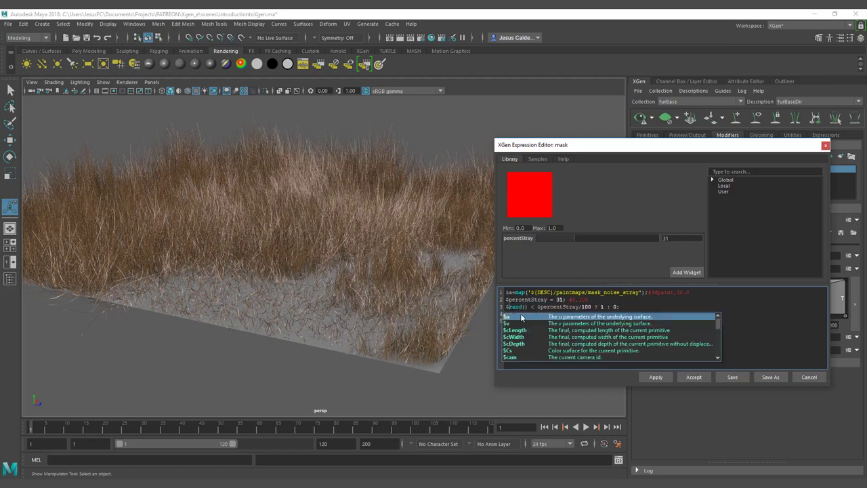
pyautogui.write('ran')
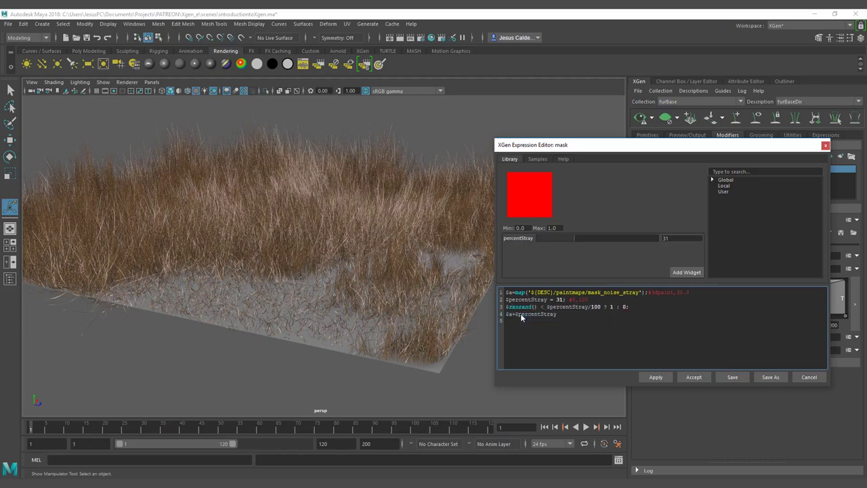
pyautogui.write('dStray =')
pyautogui.moveTo(537, 306); pyautogui.dragTo(673, 304)
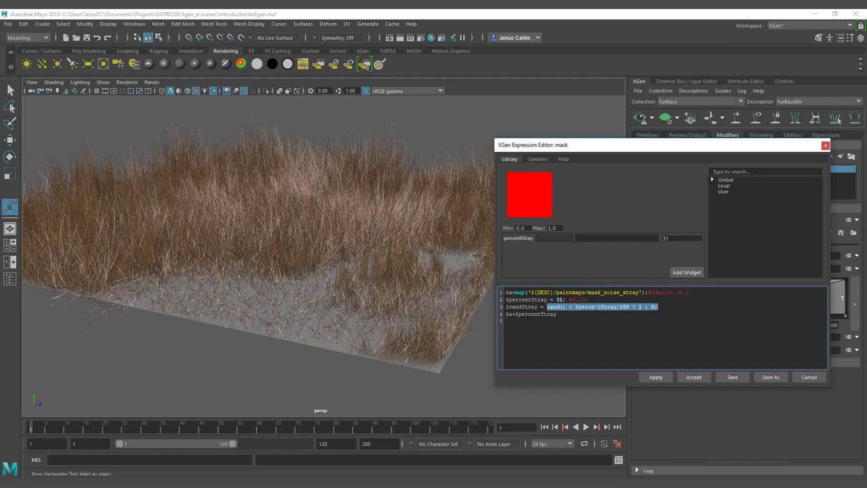
# Replace $percentStray with $randStray in the final line so it reads $a+$randStray, and apply the mask expression
pyautogui.moveTo(538, 307); pyautogui.dragTo(557, 314)
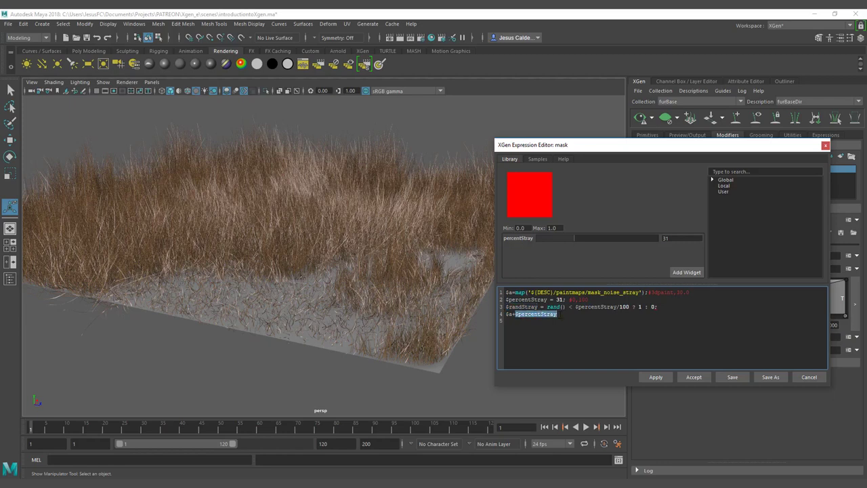
pyautogui.write('$randStray')
pyautogui.click(562, 348)
pyautogui.click(655, 378)
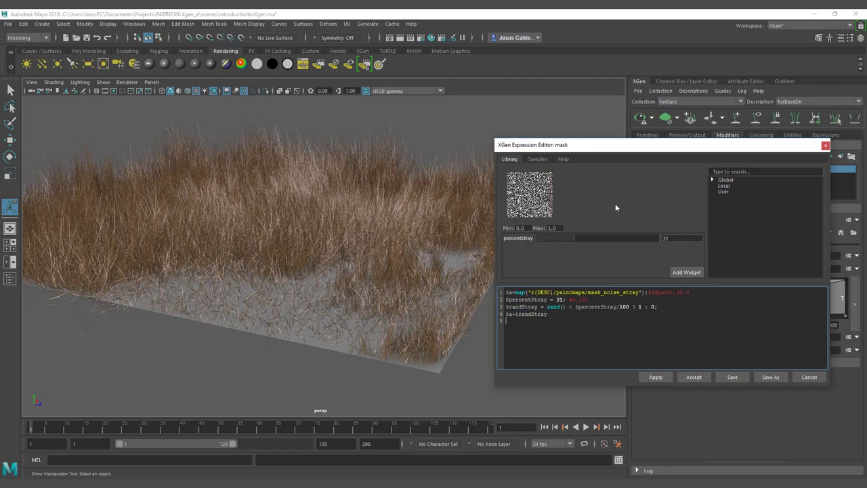
# Try percentStray at 0 and 22, turn on automatic preview updates and raise the value to 59
pyautogui.moveTo(571, 238); pyautogui.dragTo(533, 240)
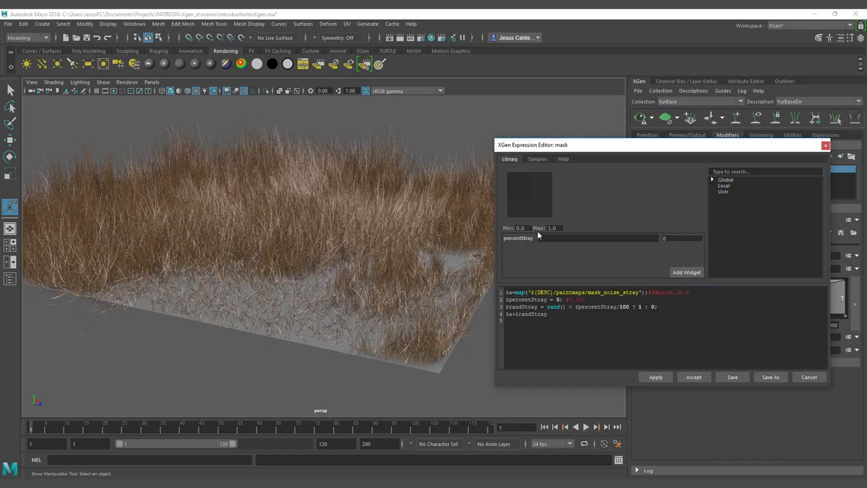
pyautogui.moveTo(539, 238); pyautogui.dragTo(564, 240)
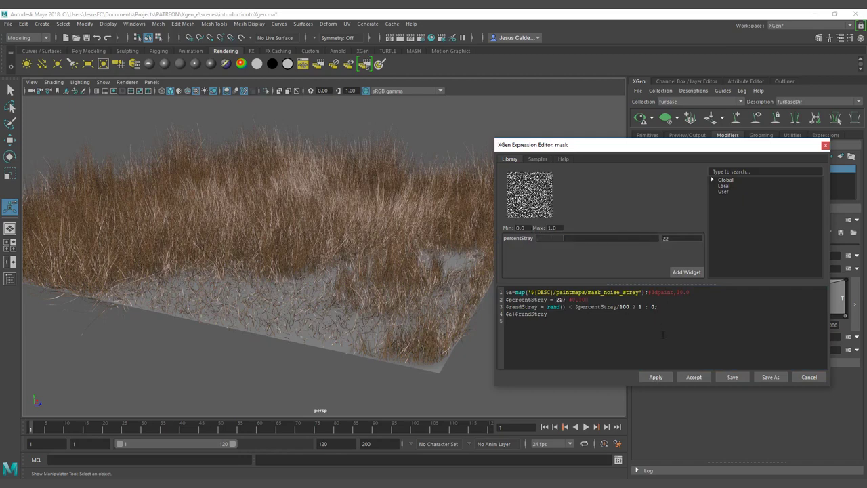
pyautogui.click(651, 119)
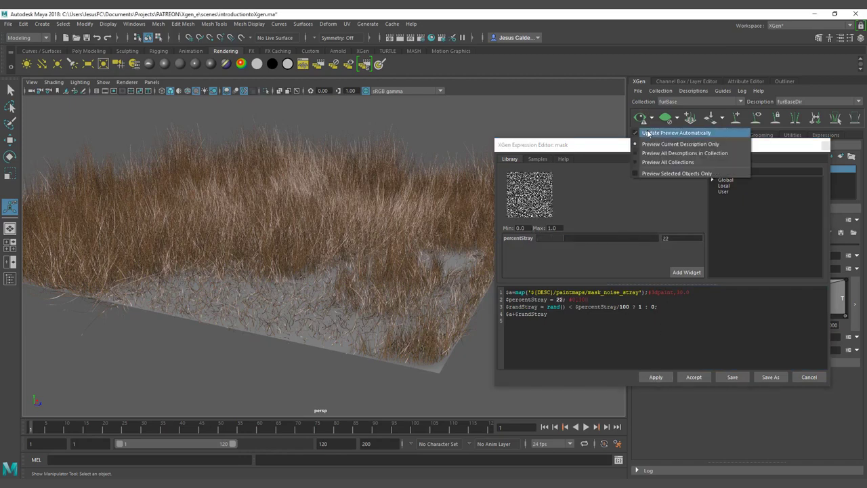
pyautogui.click(649, 134)
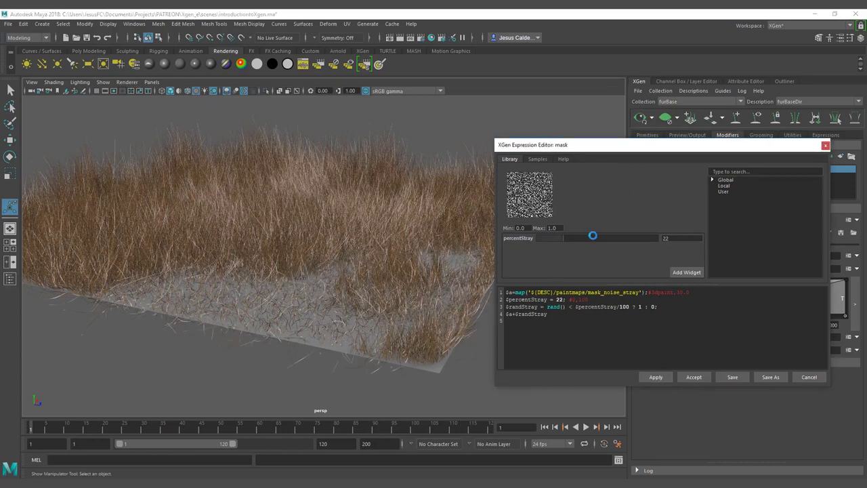
pyautogui.moveTo(593, 235); pyautogui.dragTo(608, 237)
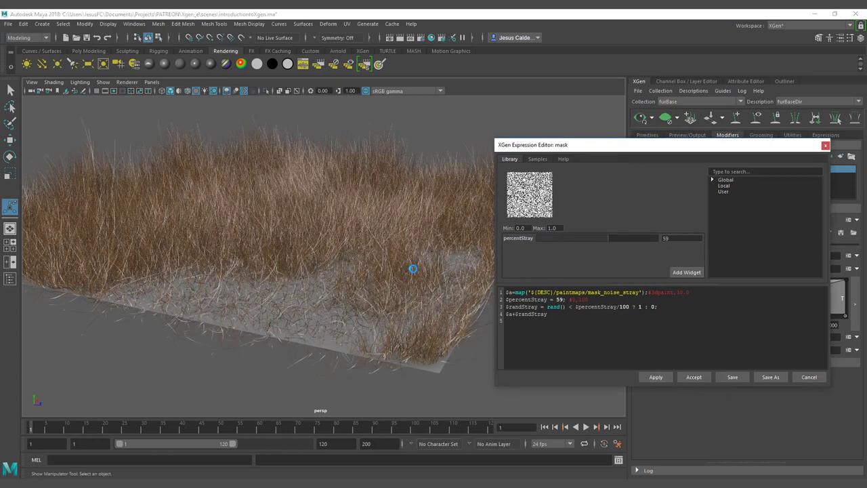
# Close the mask expression editor and lower Noise2's Percent Stray through 29 to 0, checking the effect on the grass
pyautogui.click(825, 146)
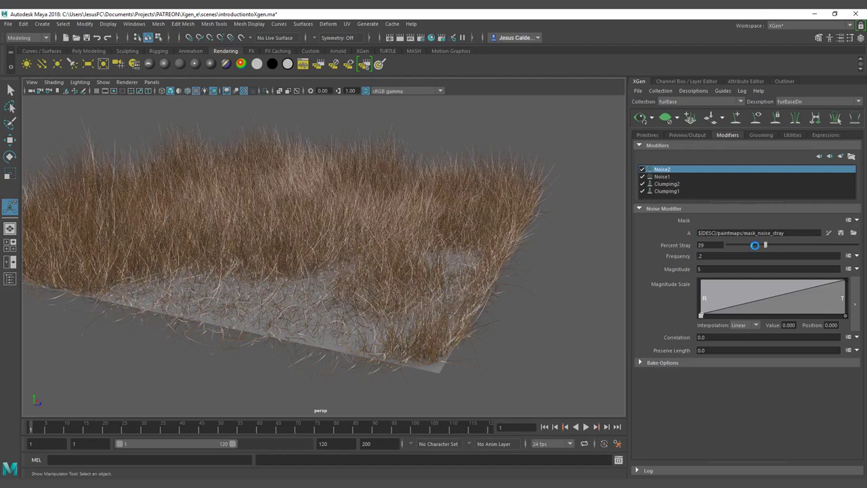
pyautogui.moveTo(755, 245); pyautogui.dragTo(688, 250)
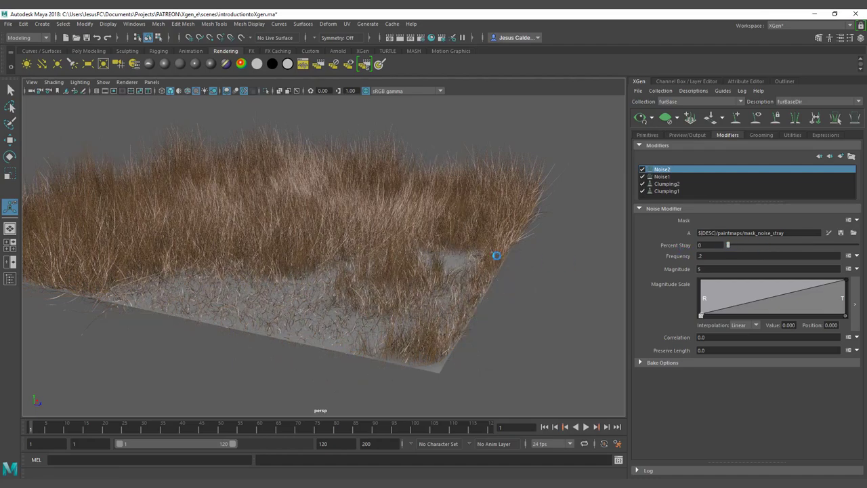
pyautogui.keyDown('alt'); pyautogui.moveTo(497, 255); pyautogui.dragTo(583, 203); pyautogui.keyUp('alt')
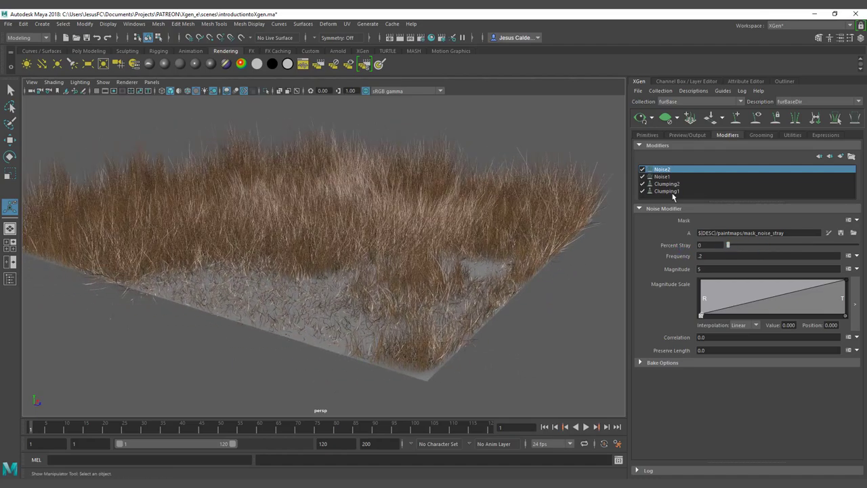
# Toggle Noise2 off and on for comparison, try a Percent Stray of 64 and set it to 9
pyautogui.click(643, 170)
pyautogui.click(643, 171)
pyautogui.click(780, 244)
pyautogui.moveTo(780, 244); pyautogui.dragTo(838, 245)
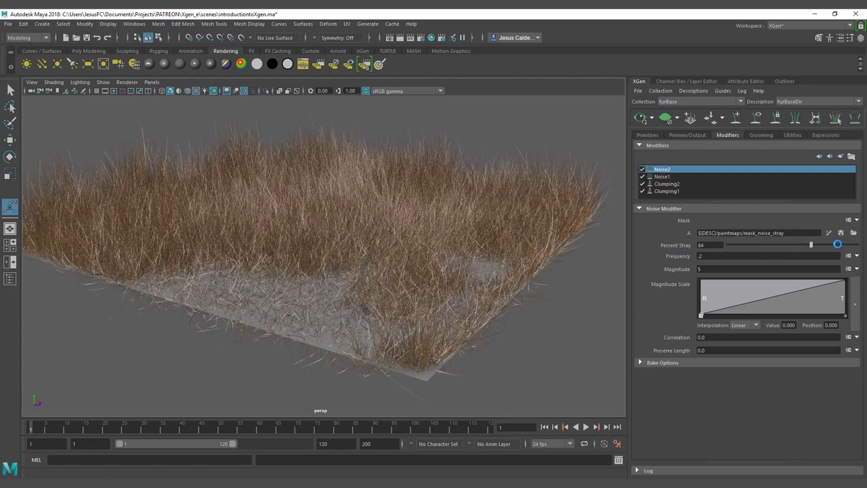
pyautogui.click(739, 245)
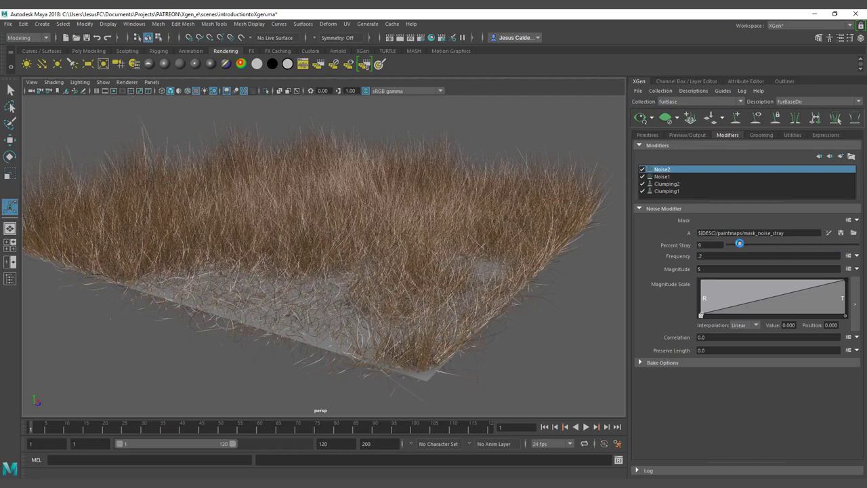
# Reopen the Noise2 mask expression, change its final line to $a*$randStray and apply it
pyautogui.click(848, 219)
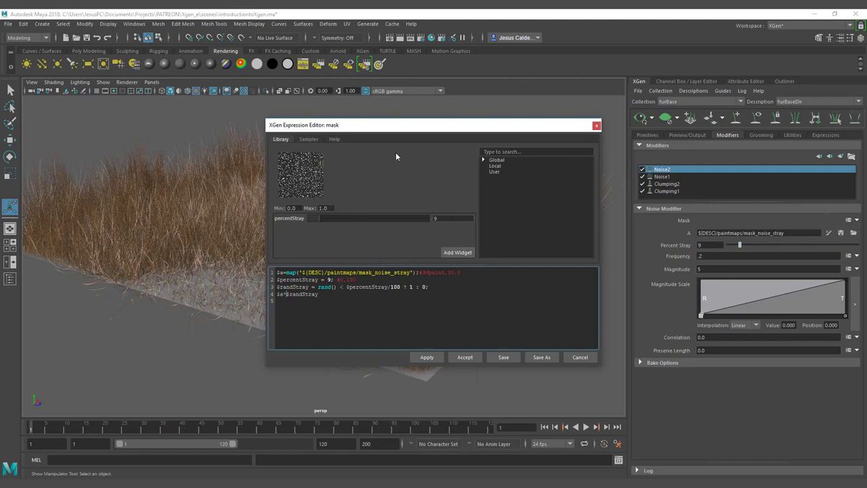
pyautogui.moveTo(396, 129); pyautogui.dragTo(661, 127)
pyautogui.click(681, 355)
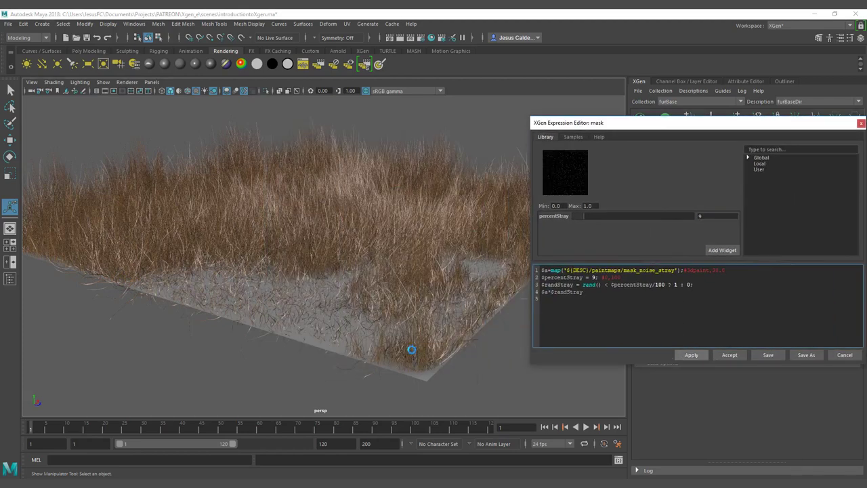
# Move the expression editor clear of the modifier settings and set Noise2's Percent Stray to 44, reviewing the multiplied mask expression
pyautogui.moveTo(819, 129); pyautogui.dragTo(785, 281)
pyautogui.moveTo(741, 246); pyautogui.dragTo(784, 244)
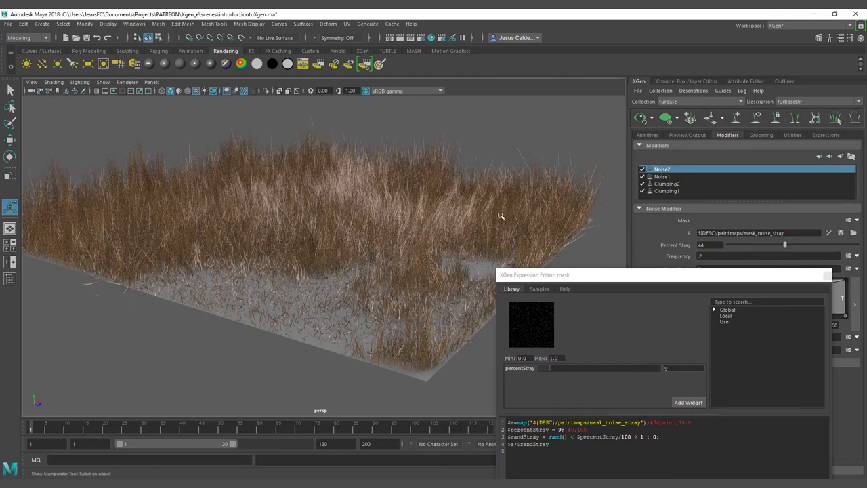
pyautogui.moveTo(564, 279); pyautogui.dragTo(376, 169)
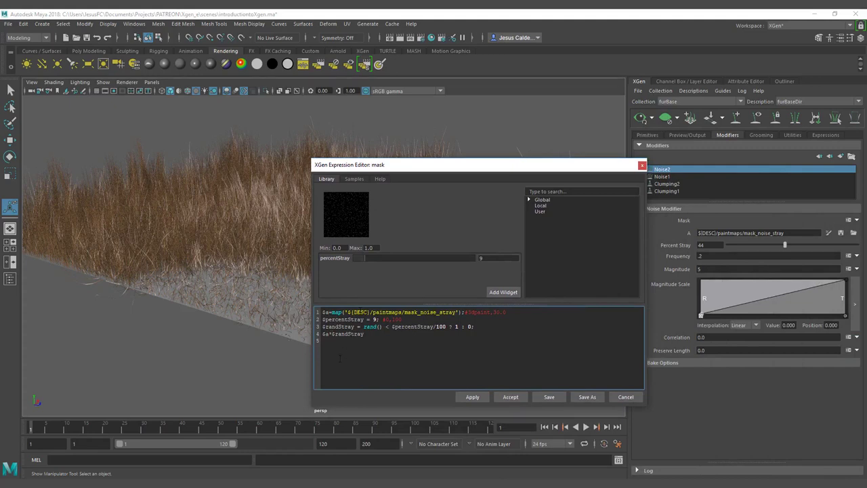
pyautogui.moveTo(509, 165); pyautogui.dragTo(745, 321)
pyautogui.moveTo(754, 246)
pyautogui.mouseDown()
pyautogui.moveTo(819, 245)
pyautogui.moveTo(754, 246)
pyautogui.mouseUp()
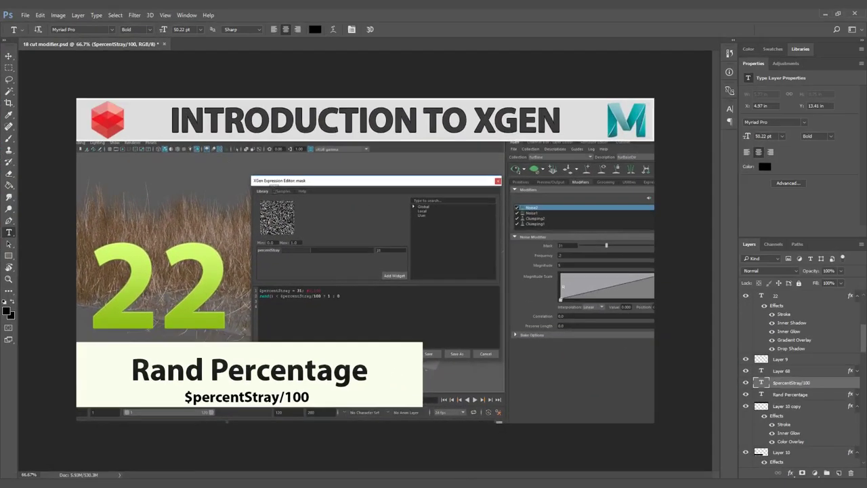
# Create a new 283 x 425 pixel white document at 72 ppi and add an empty layer for brush painting
pyautogui.click(25, 15)
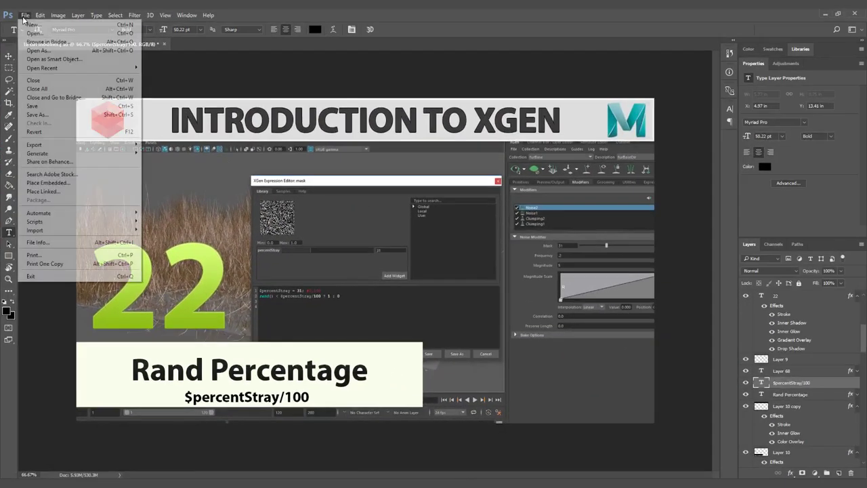
pyautogui.click(51, 26)
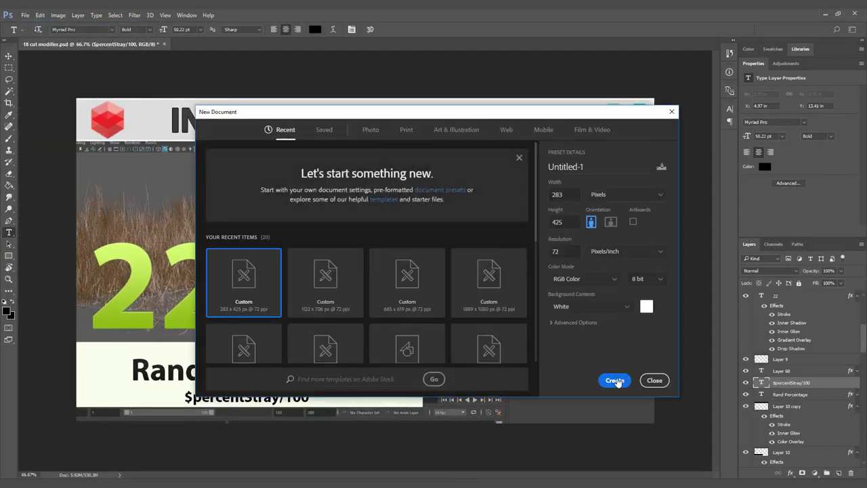
pyautogui.click(614, 380)
pyautogui.press('b')
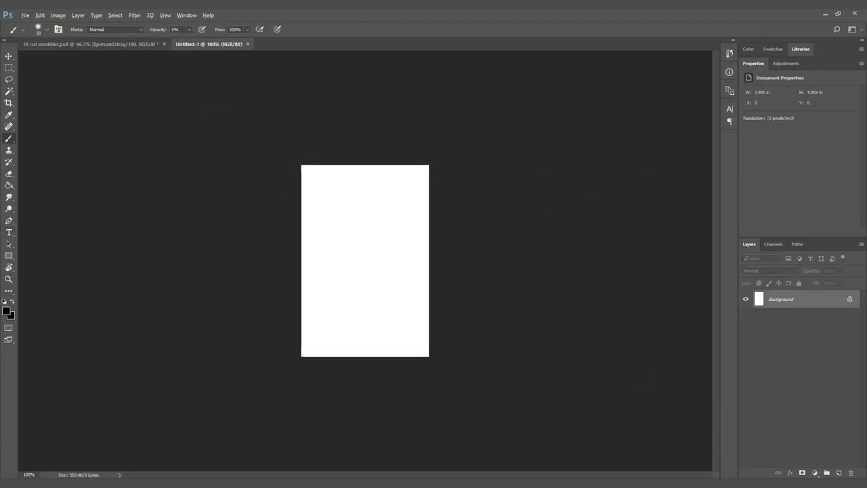
pyautogui.click(839, 473)
pyautogui.keyDown('alt'); pyautogui.scroll(2, 354, 223); pyautogui.keyUp('alt')
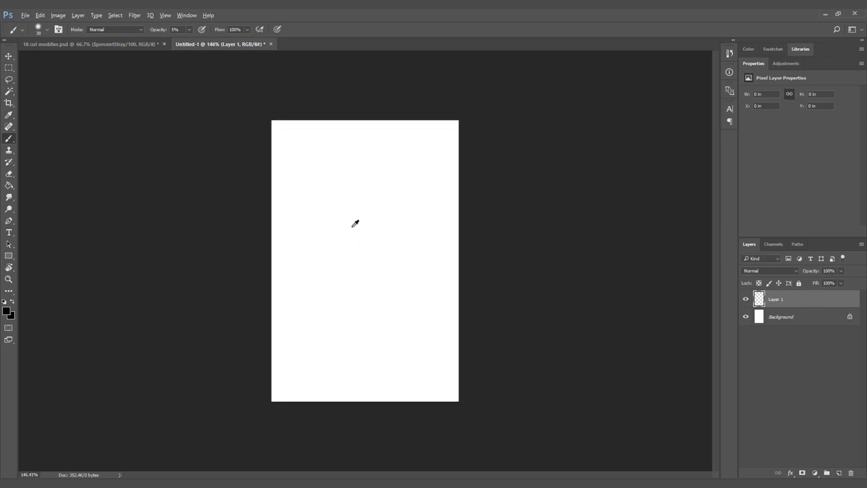
# Paint loose soft strokes on Layer 1, first at 5% brush opacity and over them in black at 100% opacity
pyautogui.moveTo(312, 171)
pyautogui.mouseDown()
pyautogui.moveTo(352, 188)
pyautogui.moveTo(355, 199)
pyautogui.moveTo(338, 218)
pyautogui.mouseUp()
pyautogui.press('0')
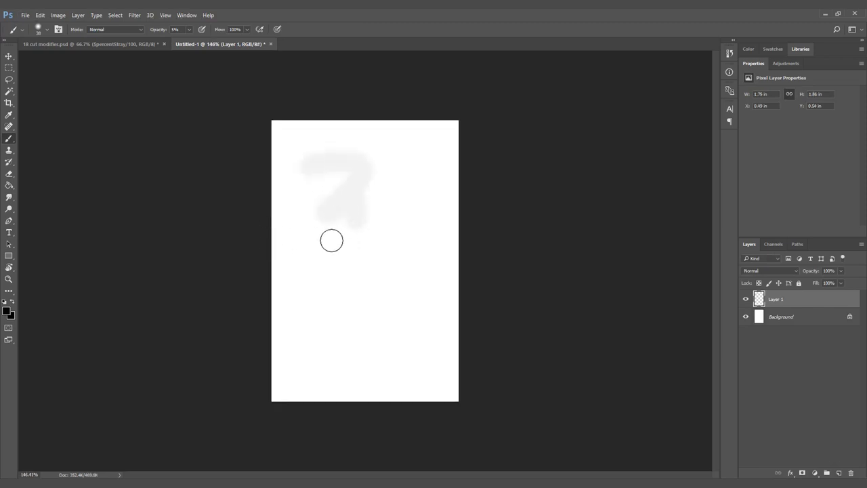
pyautogui.moveTo(334, 183); pyautogui.dragTo(358, 270)
pyautogui.moveTo(323, 309)
pyautogui.mouseDown()
pyautogui.moveTo(371, 331)
pyautogui.moveTo(399, 319)
pyautogui.moveTo(395, 268)
pyautogui.mouseUp()
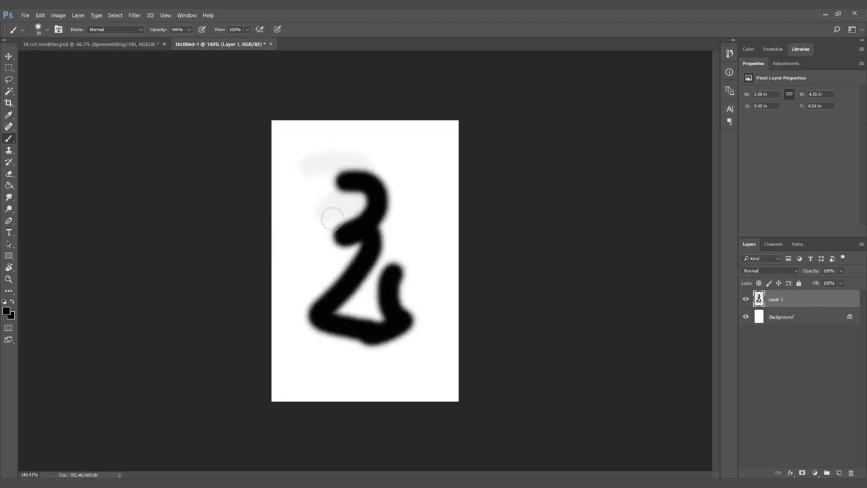
# Change the foreground colour to a mid grey and paint soft grey strokes over the black shape
pyautogui.click(6, 311)
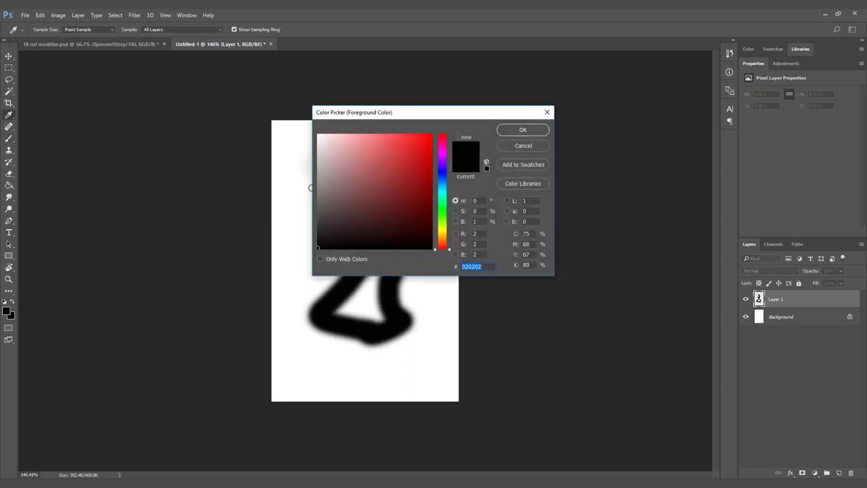
pyautogui.click(326, 212)
pyautogui.click(522, 129)
pyautogui.moveTo(360, 183)
pyautogui.mouseDown()
pyautogui.moveTo(340, 227)
pyautogui.moveTo(302, 272)
pyautogui.moveTo(340, 292)
pyautogui.moveTo(378, 251)
pyautogui.moveTo(417, 272)
pyautogui.mouseUp()
# Hide Layer 1, add a second layer and paint on it with a textured brush preset
pyautogui.click(746, 298)
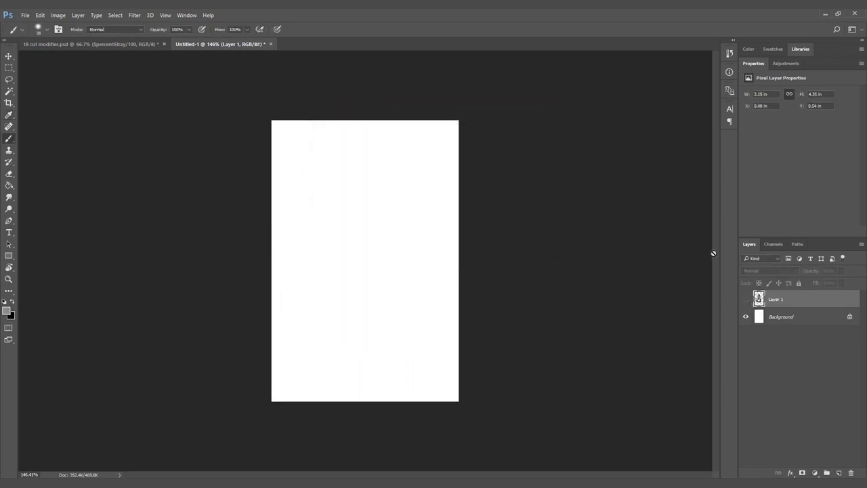
pyautogui.click(839, 472)
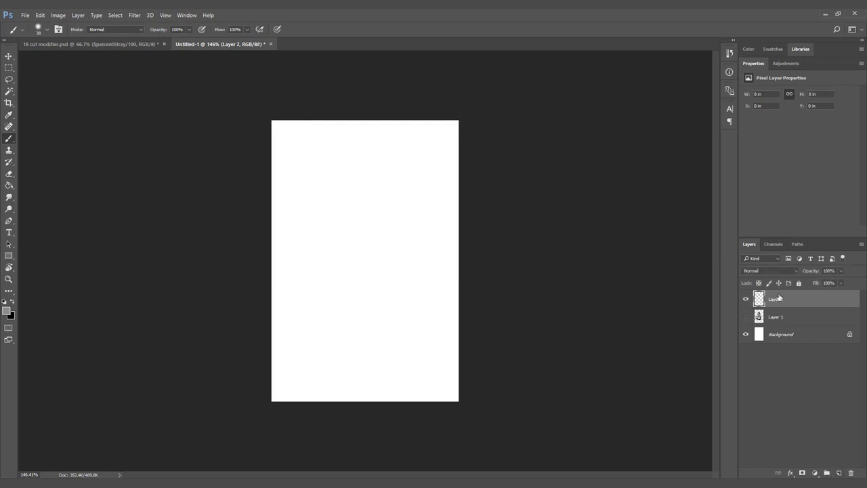
pyautogui.rightClick(392, 245)
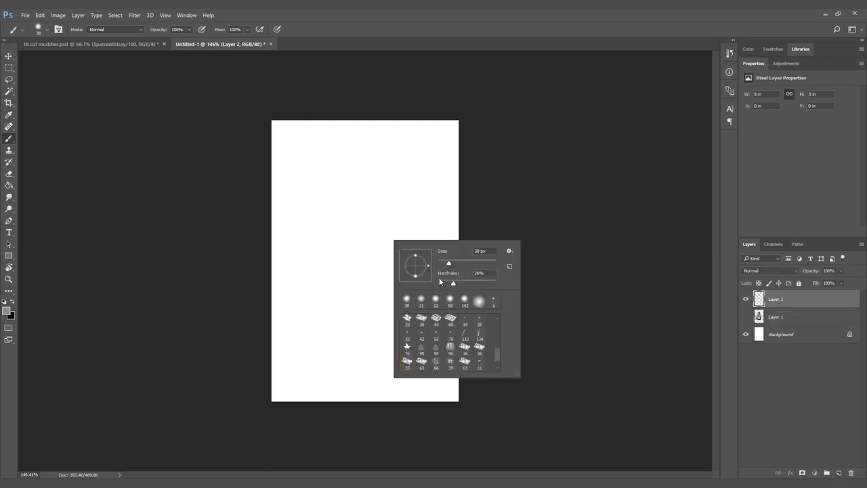
pyautogui.click(421, 318)
pyautogui.click(341, 281)
pyautogui.moveTo(382, 194)
pyautogui.mouseDown()
pyautogui.moveTo(392, 266)
pyautogui.moveTo(374, 330)
pyautogui.moveTo(373, 285)
pyautogui.mouseUp()
# Pick another textured brush, enlarge it to about 233 px and cover Layer 2 with mottled light and dark noise
pyautogui.rightClick(355, 285)
pyautogui.click(434, 393)
pyautogui.moveTo(315, 282)
pyautogui.keyDown('alt'); pyautogui.mouseDown(button='right')
pyautogui.moveTo(348, 287)
pyautogui.moveTo(368, 271)
pyautogui.mouseUp(button='right'); pyautogui.keyUp('alt')
pyautogui.press('x')
pyautogui.moveTo(358, 223)
pyautogui.mouseDown()
pyautogui.moveTo(394, 243)
pyautogui.moveTo(392, 305)
pyautogui.moveTo(355, 311)
pyautogui.moveTo(338, 168)
pyautogui.moveTo(422, 278)
pyautogui.moveTo(327, 328)
pyautogui.moveTo(308, 212)
pyautogui.moveTo(412, 149)
pyautogui.moveTo(474, 232)
pyautogui.moveTo(460, 312)
pyautogui.moveTo(471, 332)
pyautogui.moveTo(298, 355)
pyautogui.moveTo(320, 338)
pyautogui.moveTo(285, 352)
pyautogui.moveTo(338, 286)
pyautogui.moveTo(349, 238)
pyautogui.moveTo(287, 172)
pyautogui.moveTo(442, 145)
pyautogui.moveTo(440, 179)
pyautogui.moveTo(362, 228)
pyautogui.mouseUp()
pyautogui.press('x')
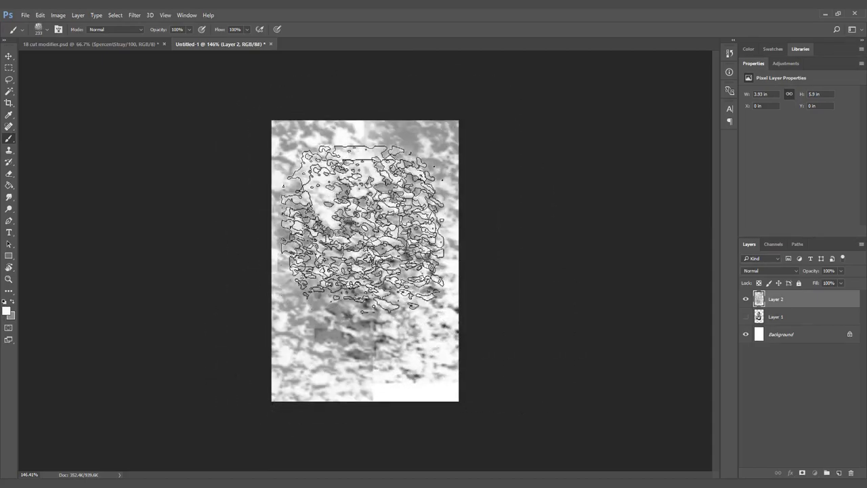
# Move Layer 1 above Layer 2, make it visible and set its blend mode to Multiply
pyautogui.click(802, 318)
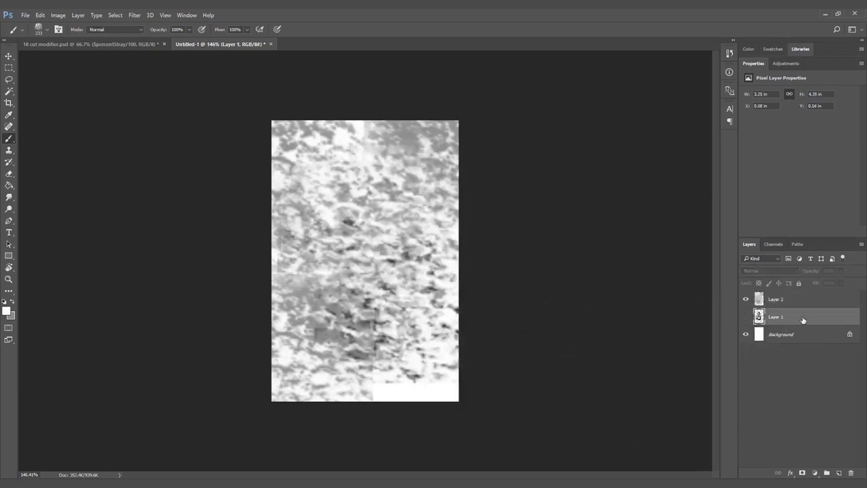
pyautogui.moveTo(803, 319); pyautogui.dragTo(801, 298)
pyautogui.click(746, 299)
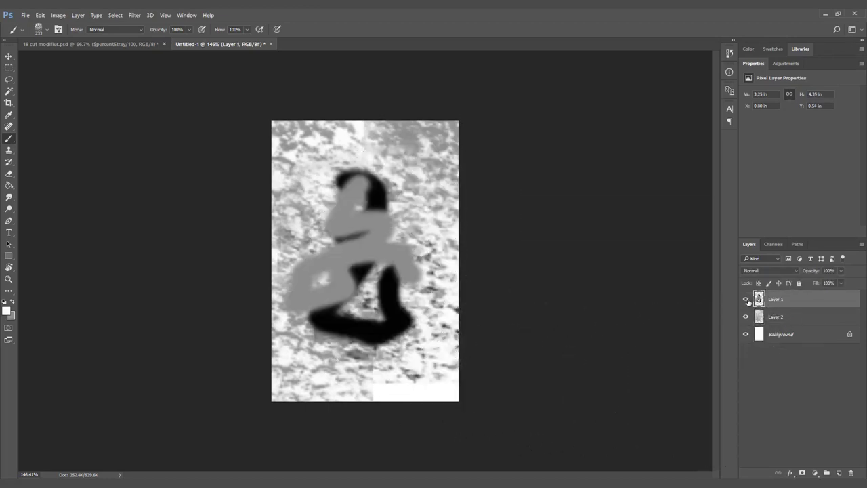
pyautogui.click(771, 271)
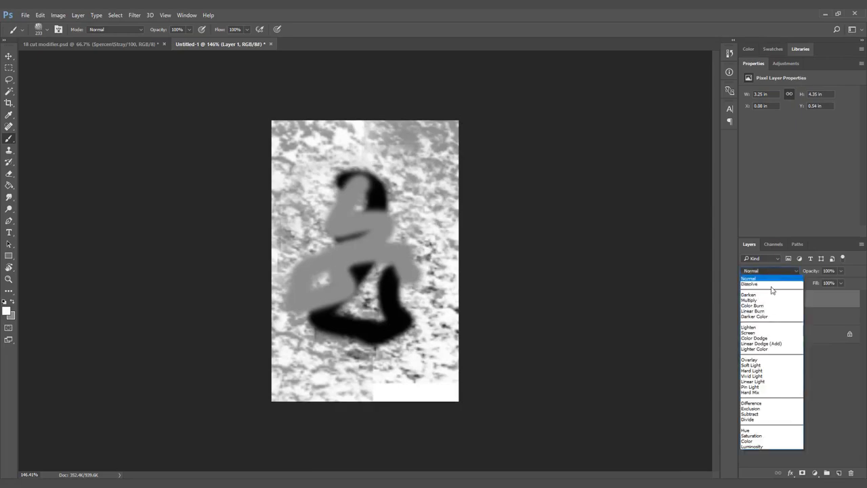
pyautogui.click(760, 301)
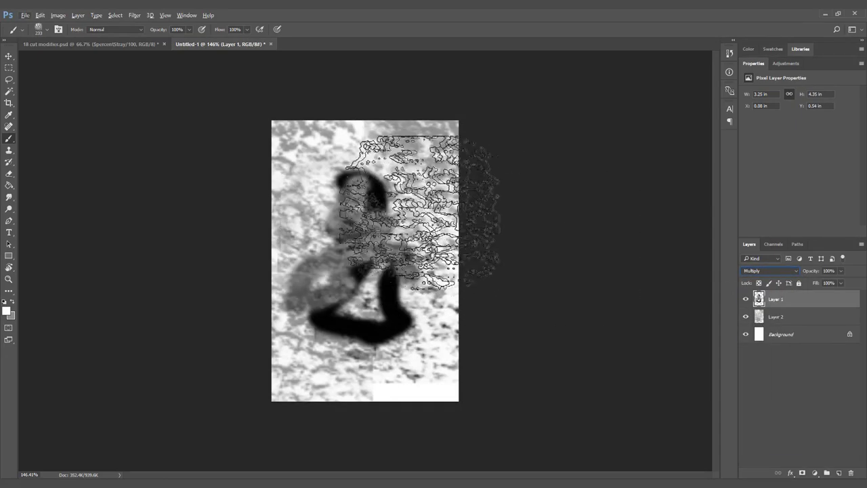
# Toggle Layer 1's visibility repeatedly to compare the noise layer with and without the multiplied strokes
pyautogui.click(8, 55)
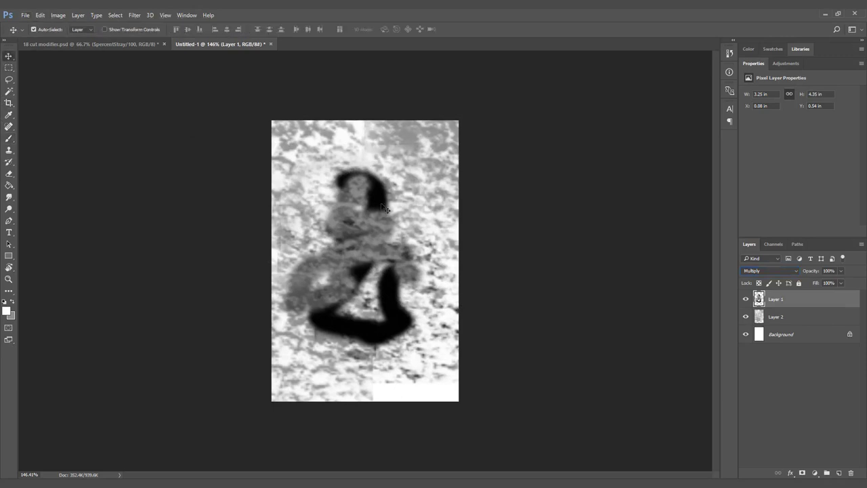
pyautogui.click(746, 300)
pyautogui.click(745, 300)
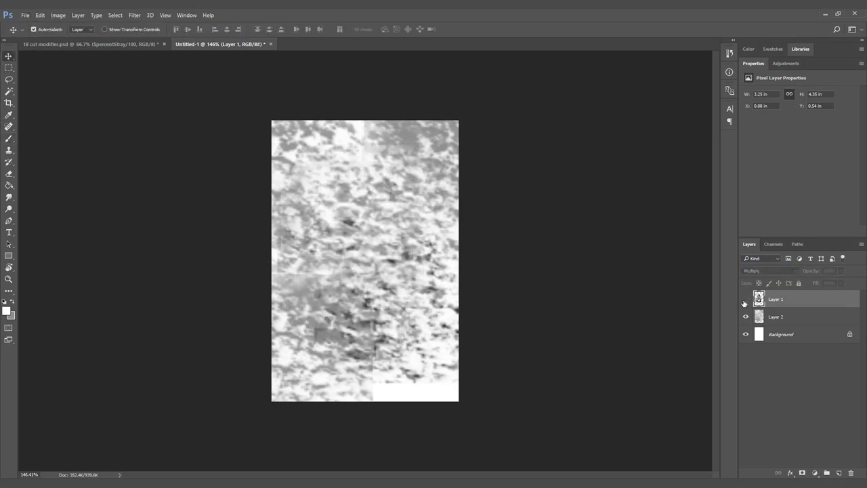
pyautogui.click(746, 301)
pyautogui.click(746, 300)
pyautogui.click(746, 300)
pyautogui.click(745, 301)
pyautogui.click(746, 300)
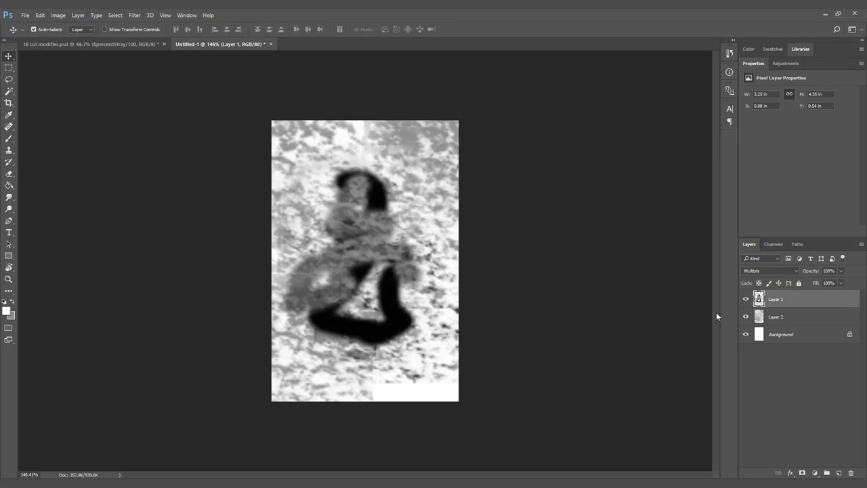
# Try the Divide and Subtract blend modes on Layer 1 and return it to Multiply
pyautogui.click(764, 270)
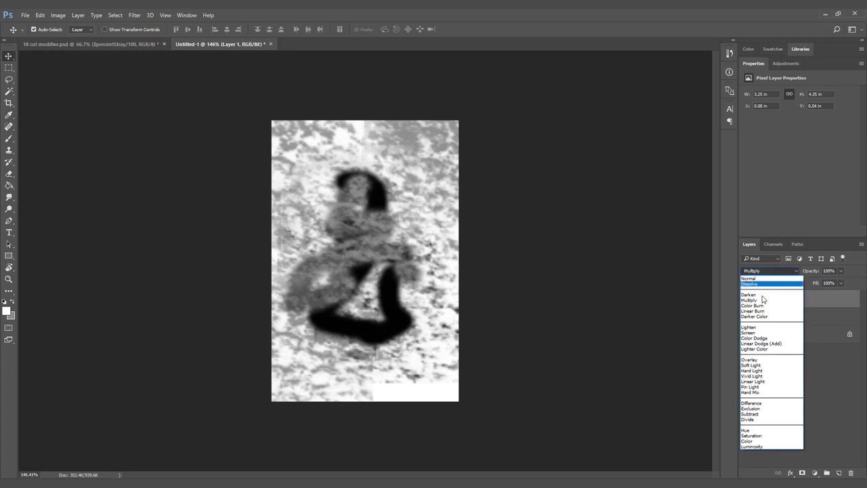
pyautogui.click(754, 419)
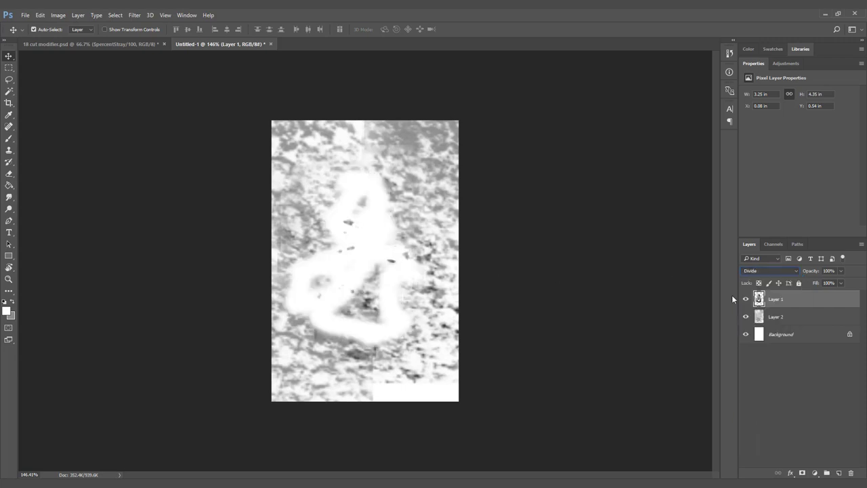
pyautogui.click(751, 273)
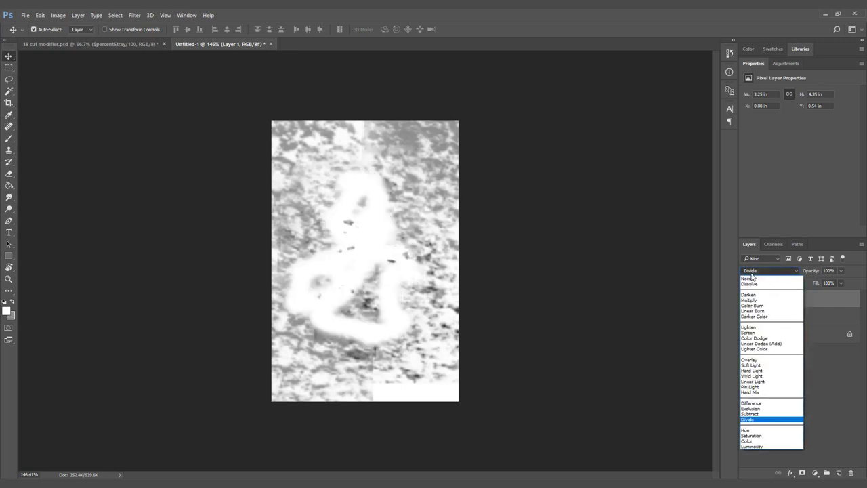
pyautogui.click(754, 414)
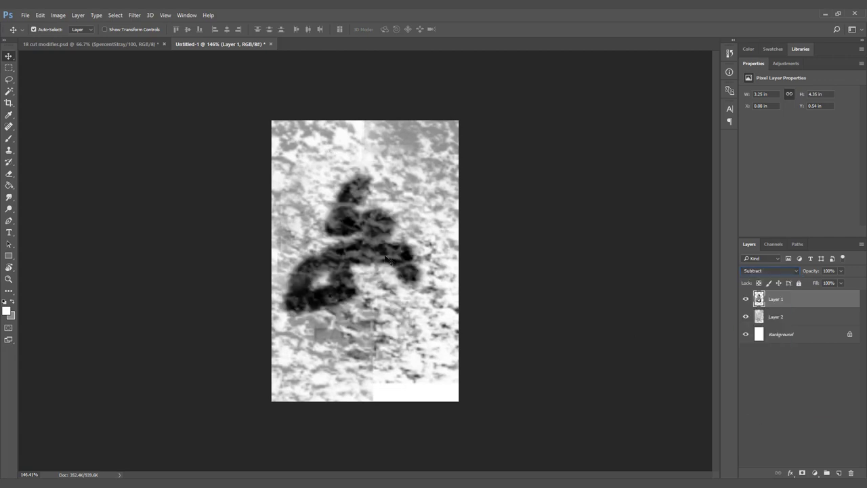
pyautogui.click(764, 271)
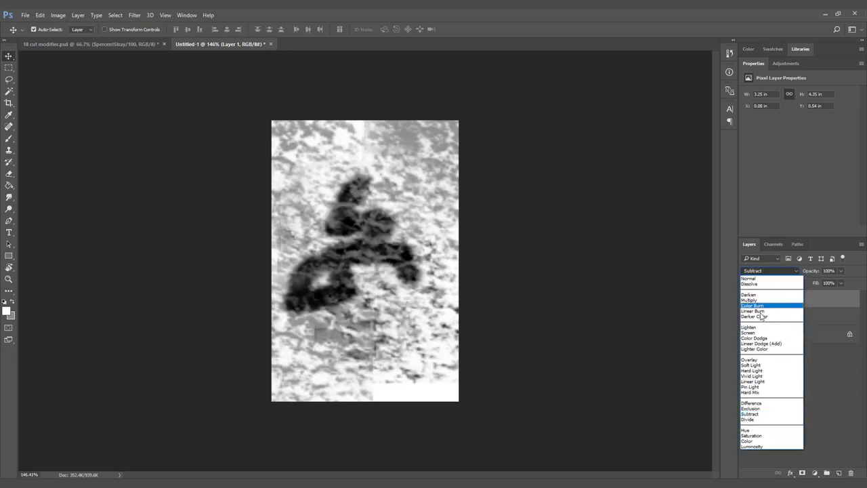
pyautogui.click(754, 300)
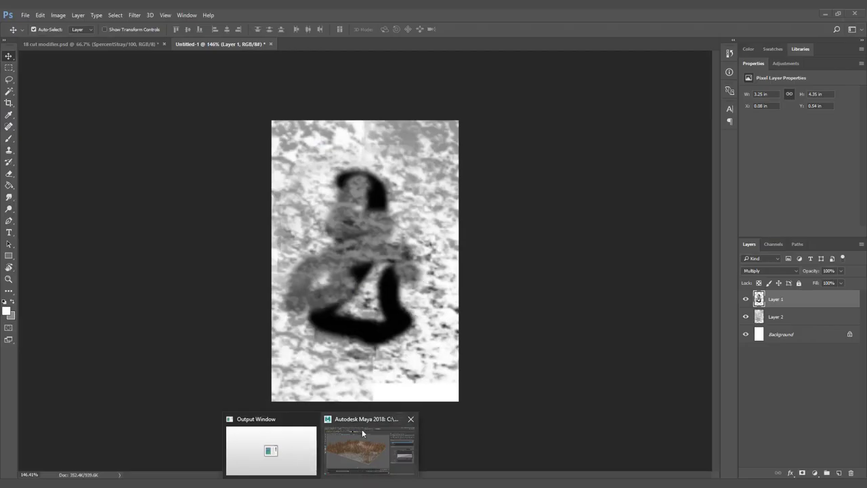
# Switch to Maya, apply the $a*$randStray mask expression with percentStray at 9 and close the expression editor
pyautogui.click(368, 449)
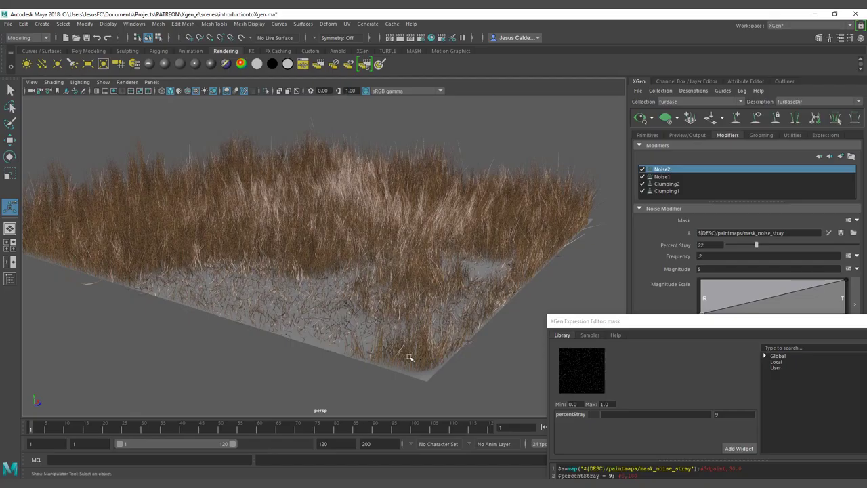
pyautogui.moveTo(679, 325); pyautogui.dragTo(727, 232)
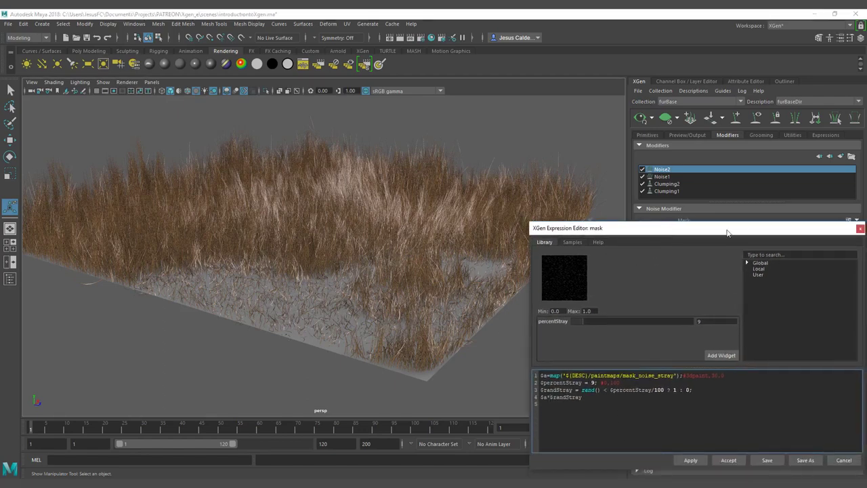
pyautogui.hotkey('ctrl', 'a')
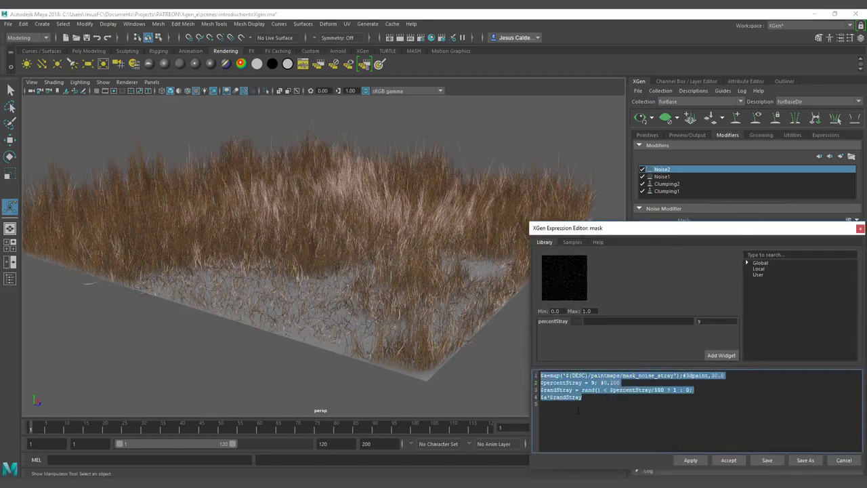
pyautogui.click(690, 460)
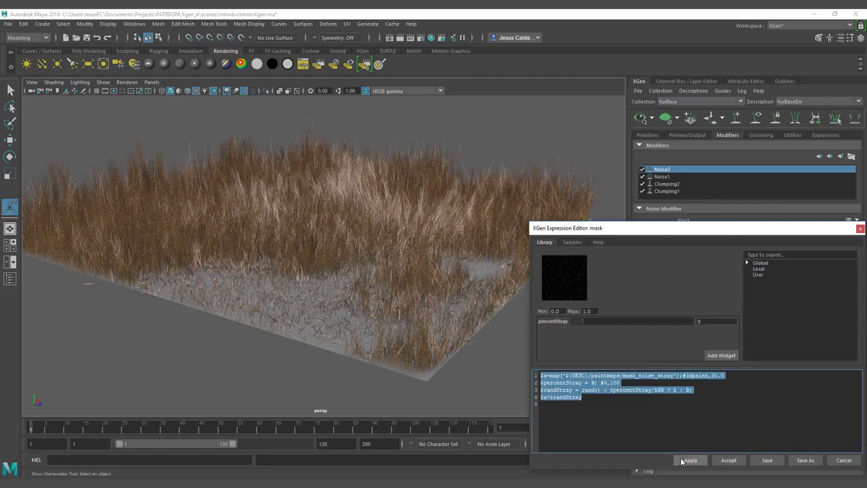
pyautogui.click(859, 229)
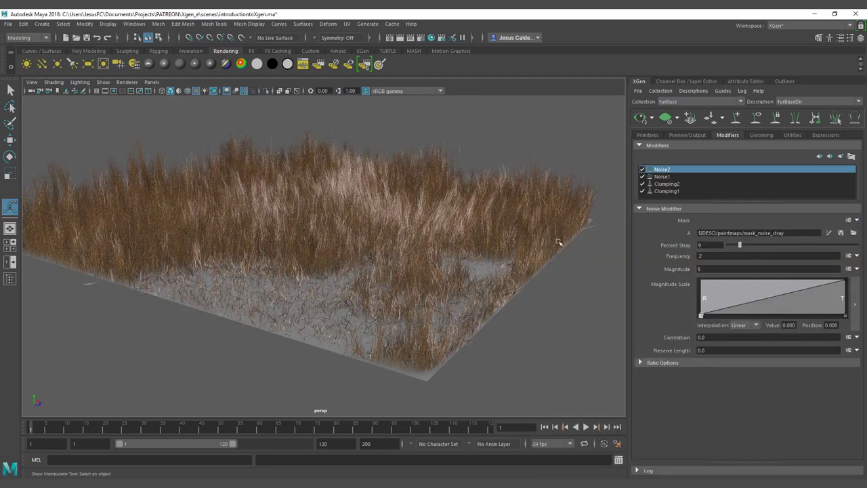
# Set Noise2's Percent Stray to 18 and check the effect on the grass
pyautogui.keyDown('alt'); pyautogui.moveTo(452, 214); pyautogui.dragTo(572, 211); pyautogui.keyUp('alt')
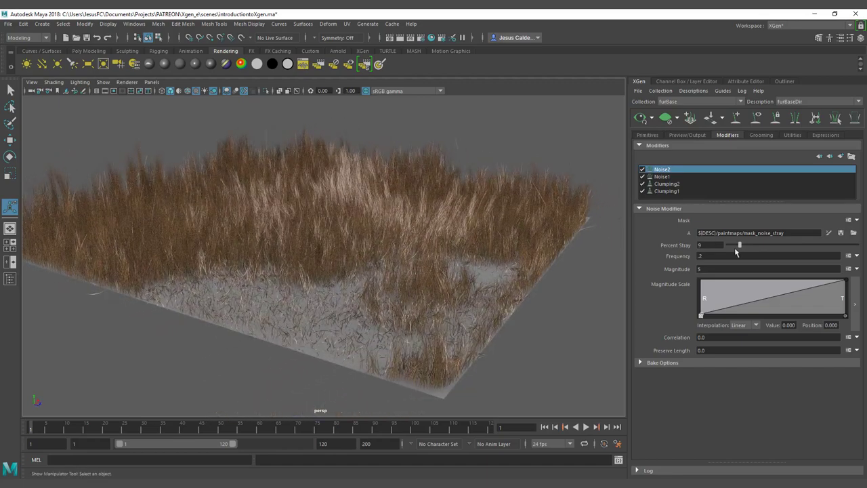
pyautogui.moveTo(745, 247)
pyautogui.mouseDown()
pyautogui.moveTo(785, 245)
pyautogui.moveTo(751, 246)
pyautogui.mouseUp()
pyautogui.moveTo(356, 203)
pyautogui.keyDown('alt'); pyautogui.mouseDown()
pyautogui.moveTo(378, 194)
pyautogui.moveTo(362, 197)
pyautogui.mouseUp(); pyautogui.keyUp('alt')
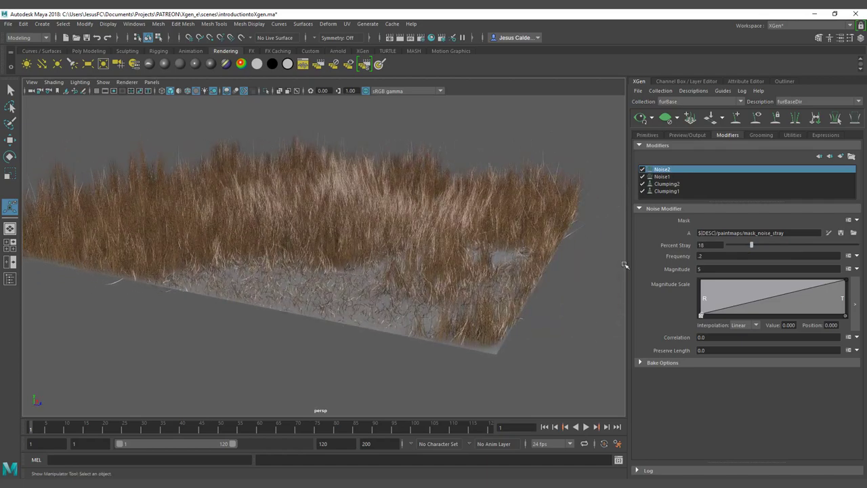
# Set Noise2's Frequency to 1 and check the effect on the grass
pyautogui.doubleClick(701, 256)
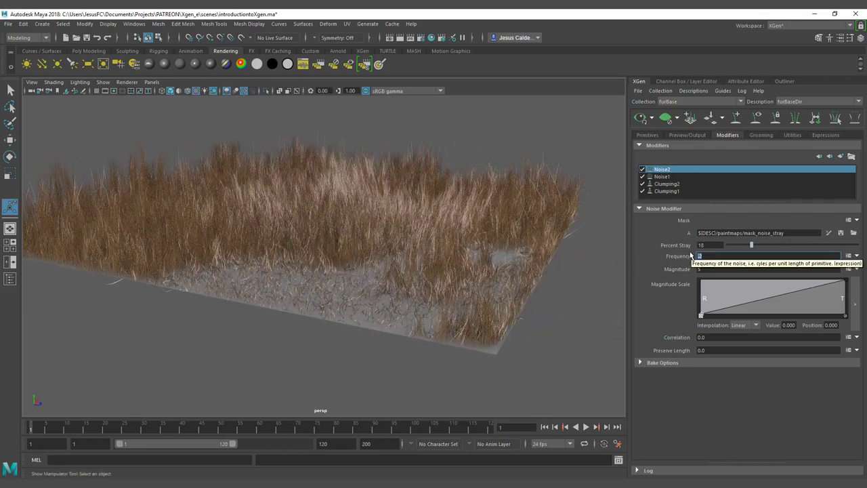
pyautogui.write('1')
pyautogui.press('Return')
pyautogui.keyDown('alt'); pyautogui.moveTo(491, 218); pyautogui.dragTo(505, 214); pyautogui.keyUp('alt')
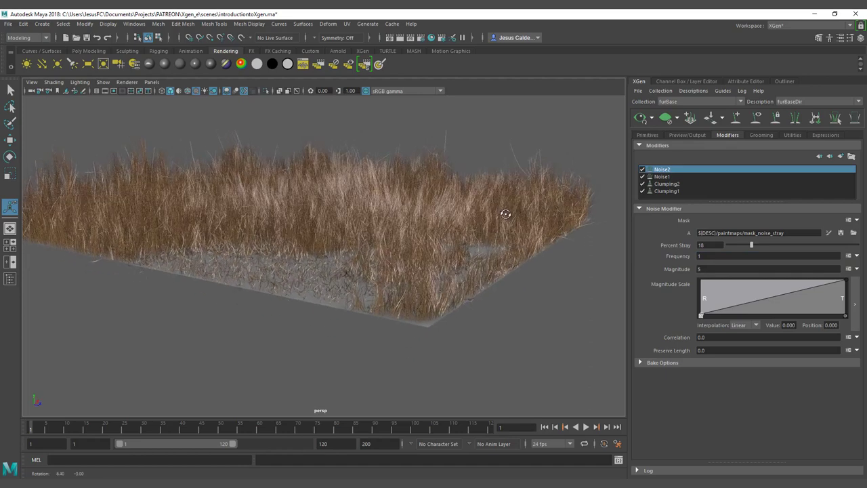
# Try shifting Noise2's Magnitude Scale ramp toward the tips, undo it and set the Frequency to .2
pyautogui.moveTo(805, 301); pyautogui.dragTo(818, 316)
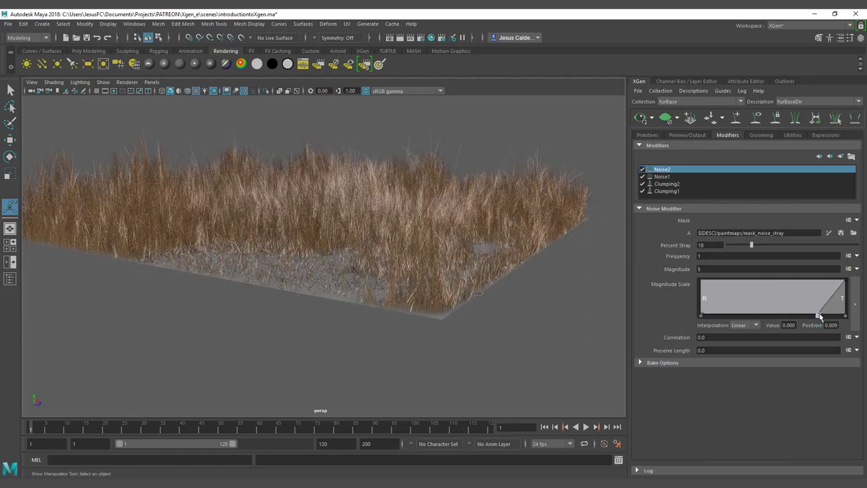
pyautogui.click(820, 316)
pyautogui.click(701, 256)
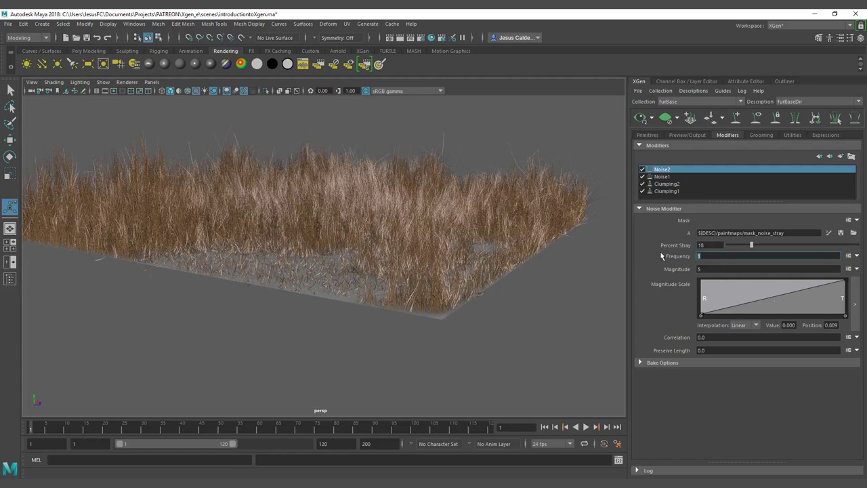
pyautogui.write('2')
pyautogui.press('Return')
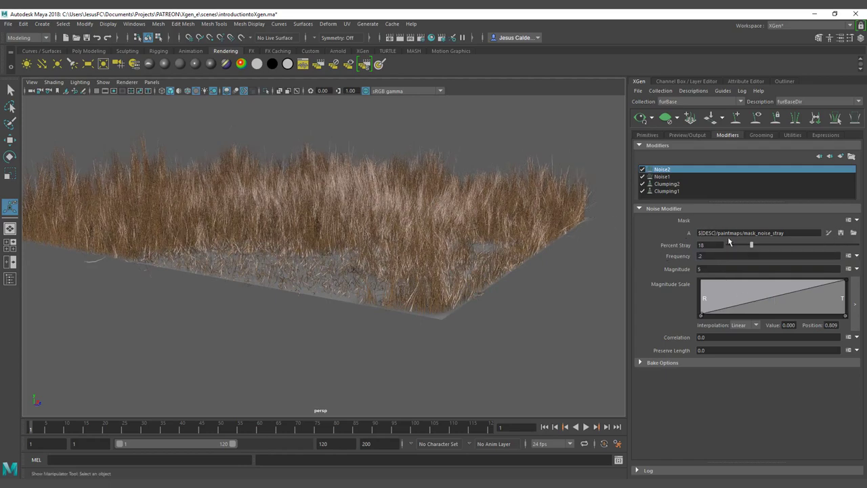
# Raise Noise2's Percent Stray through 32 to 44, checking the stray blades across the grass patch
pyautogui.click(769, 245)
pyautogui.keyDown('alt'); pyautogui.moveTo(398, 199); pyautogui.dragTo(402, 230); pyautogui.keyUp('alt')
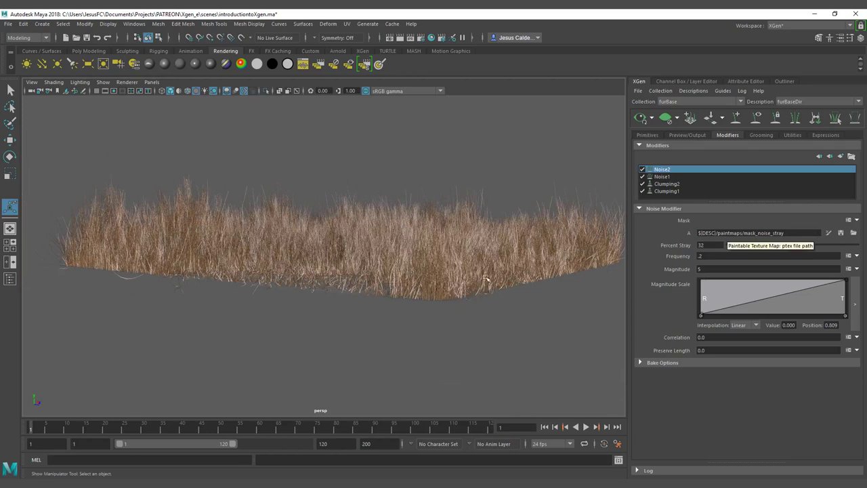
pyautogui.keyDown('alt'); pyautogui.moveTo(487, 279); pyautogui.dragTo(439, 243); pyautogui.keyUp('alt')
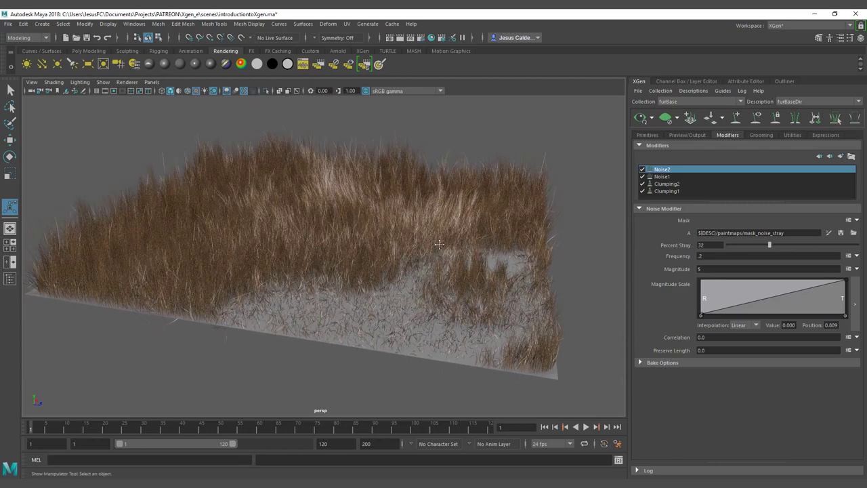
pyautogui.keyDown('alt'); pyautogui.moveTo(384, 229); pyautogui.dragTo(389, 234); pyautogui.keyUp('alt')
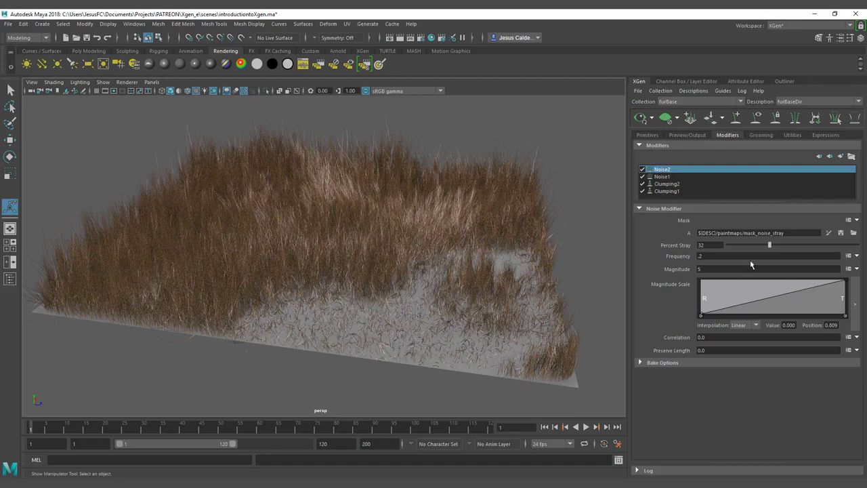
pyautogui.moveTo(739, 248); pyautogui.dragTo(776, 249)
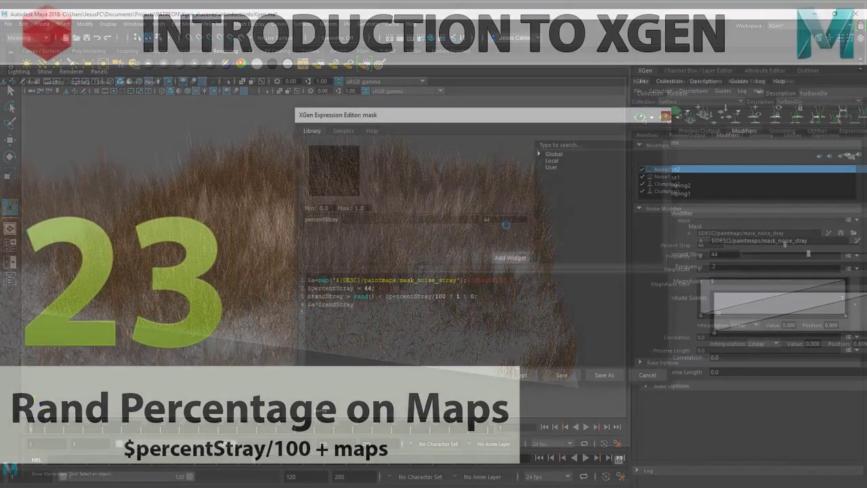